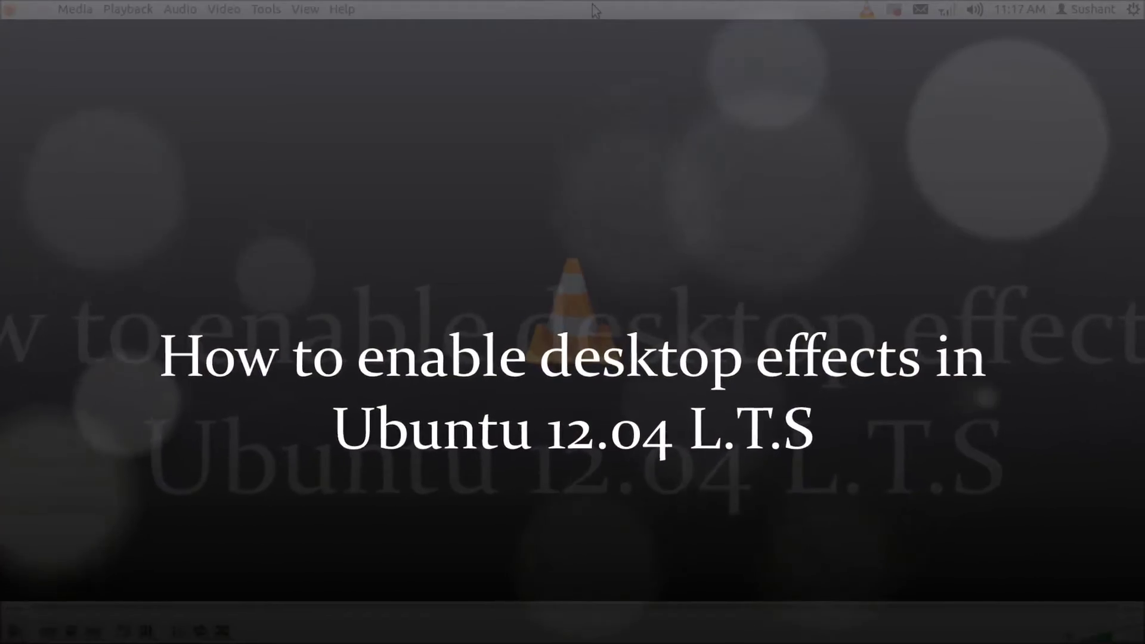
- Restore the VLC window to a small size, play Lost in the echo.mp3 from the desktop, and reposition the player
{"action": "double_click", "coordinate": [594, 10]}
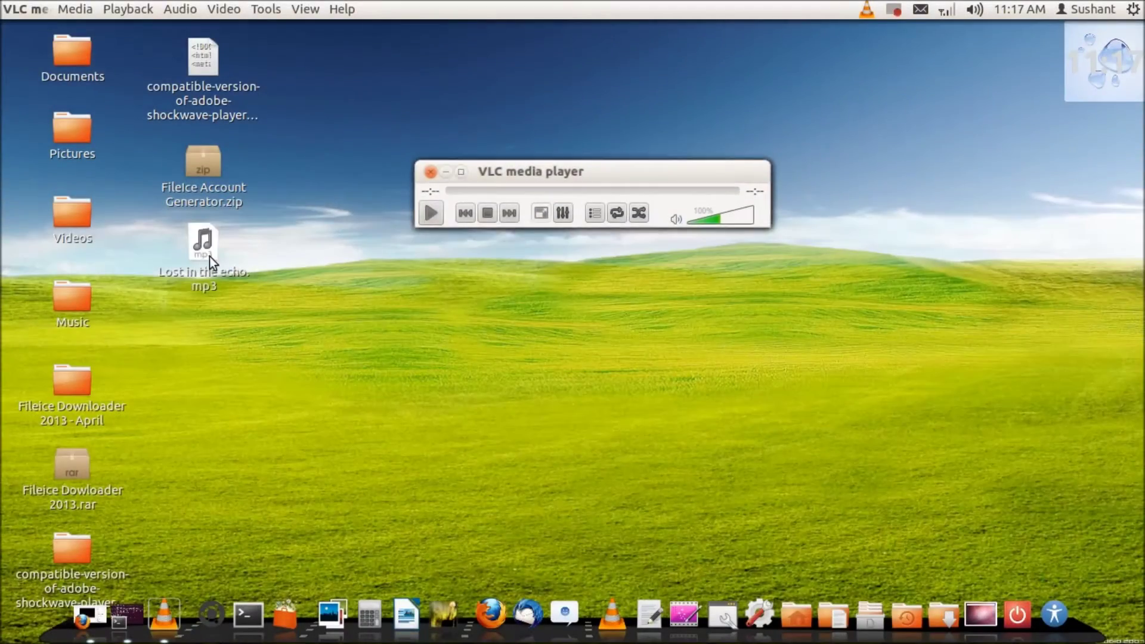
{"action": "left_click_drag", "start_coordinate": [209, 256], "coordinate": [602, 139]}
{"action": "left_click_drag", "start_coordinate": [652, 190], "coordinate": [649, 361]}
{"action": "mouse_move", "coordinate": [656, 138]}
{"action": "left_mouse_down"}
{"action": "mouse_move", "coordinate": [566, 125]}
{"action": "mouse_move", "coordinate": [644, 156]}
{"action": "mouse_move", "coordinate": [605, 148]}
{"action": "mouse_move", "coordinate": [645, 12]}
{"action": "mouse_move", "coordinate": [647, 77]}
{"action": "mouse_move", "coordinate": [773, 128]}
{"action": "mouse_move", "coordinate": [671, 132]}
{"action": "left_mouse_up"}
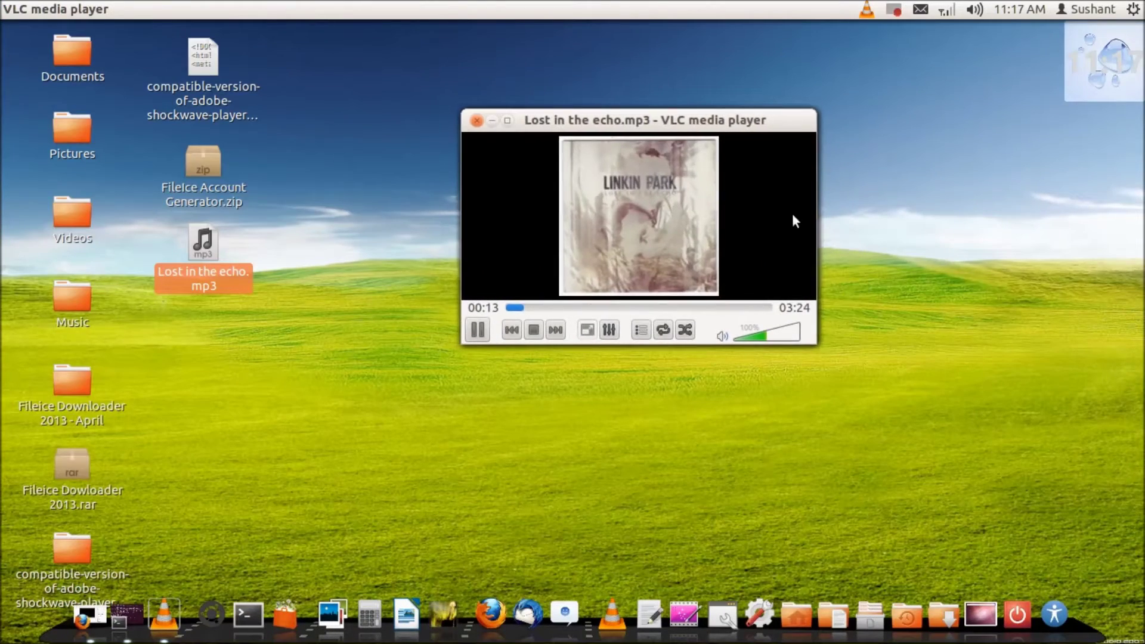
- Demonstrate the desktop cube by rotating between workspaces, and minimize the VLC player
{"action": "key", "text": "ctrl+alt+Right"}
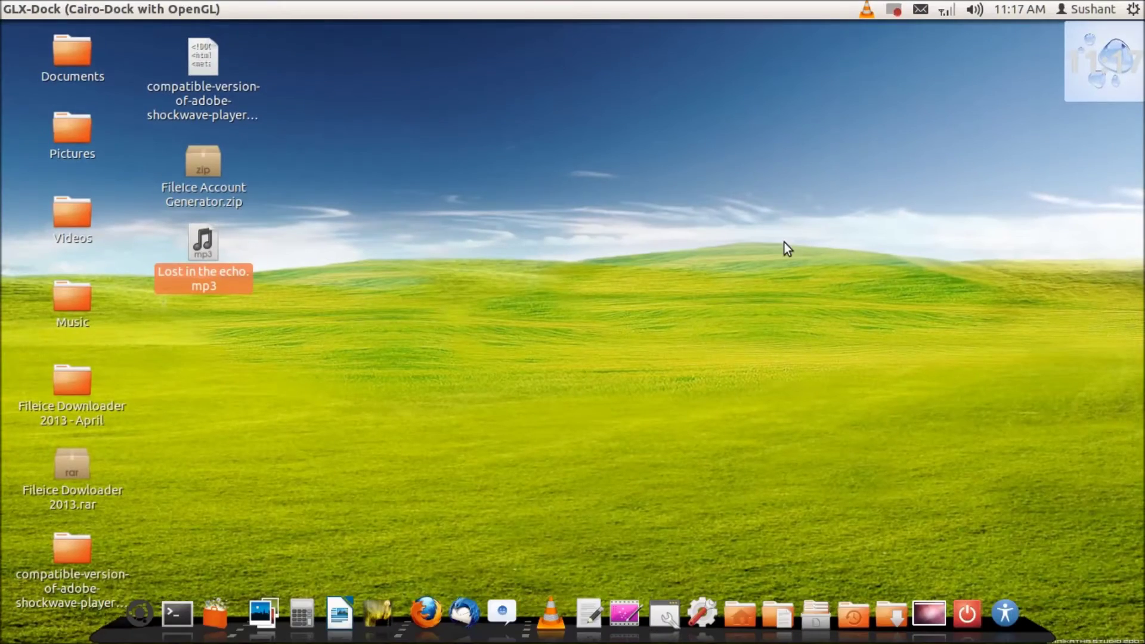
{"action": "left_click_drag", "start_coordinate": [572, 322], "coordinate": [1062, 304]}
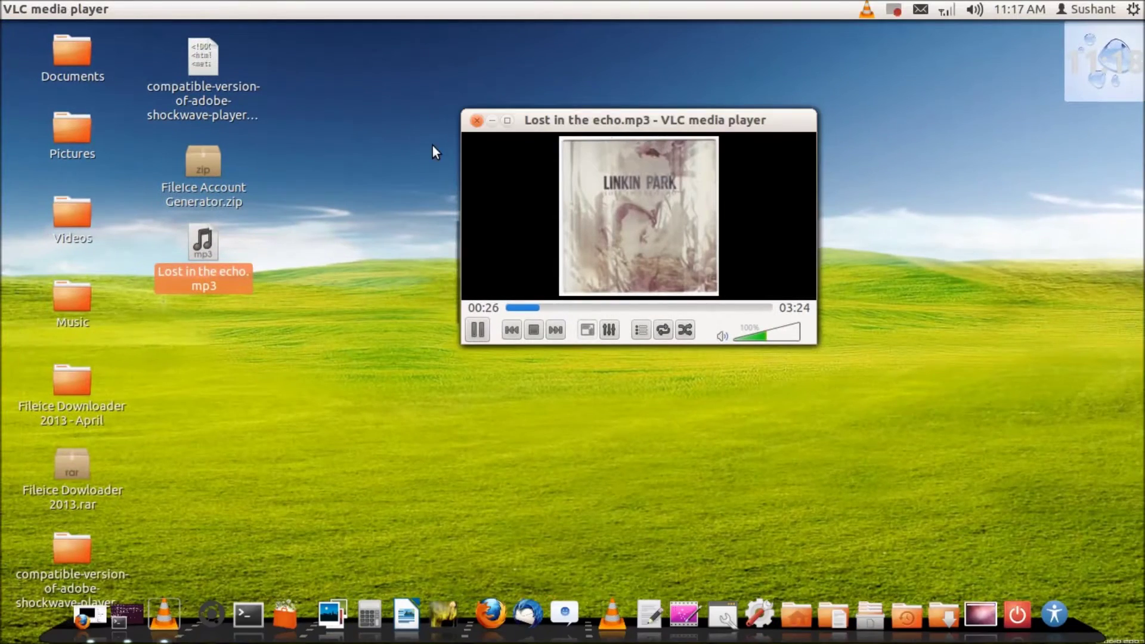
{"action": "left_click", "coordinate": [493, 120]}
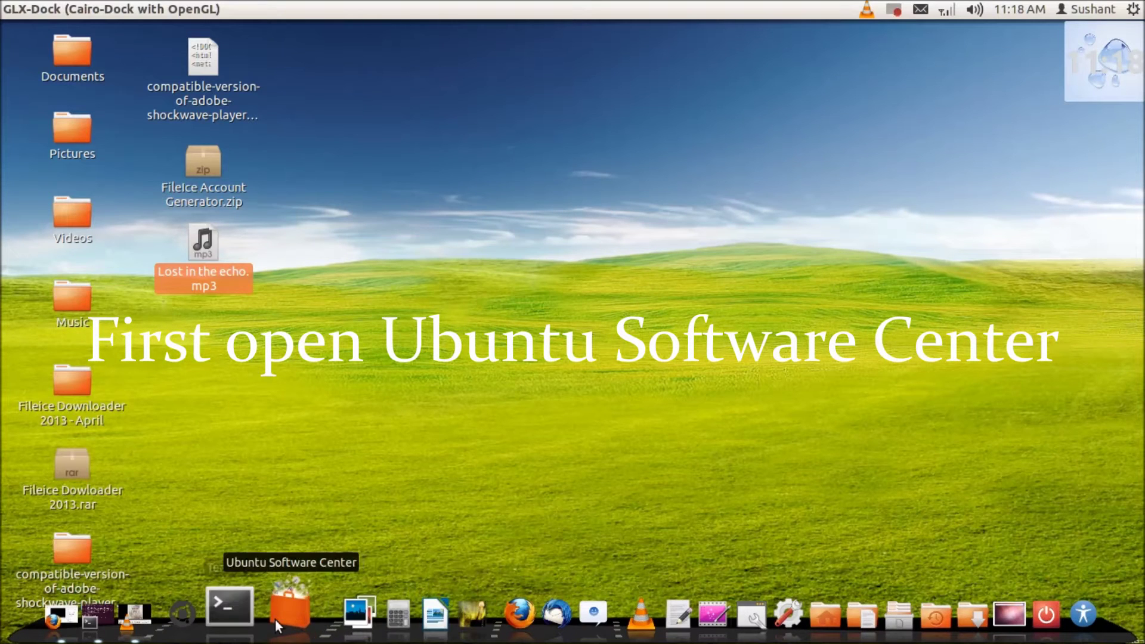
- Search the Ubuntu Software Center for "compiz" and check the CompizConfig Settings Manager entry
{"action": "left_click", "coordinate": [291, 613]}
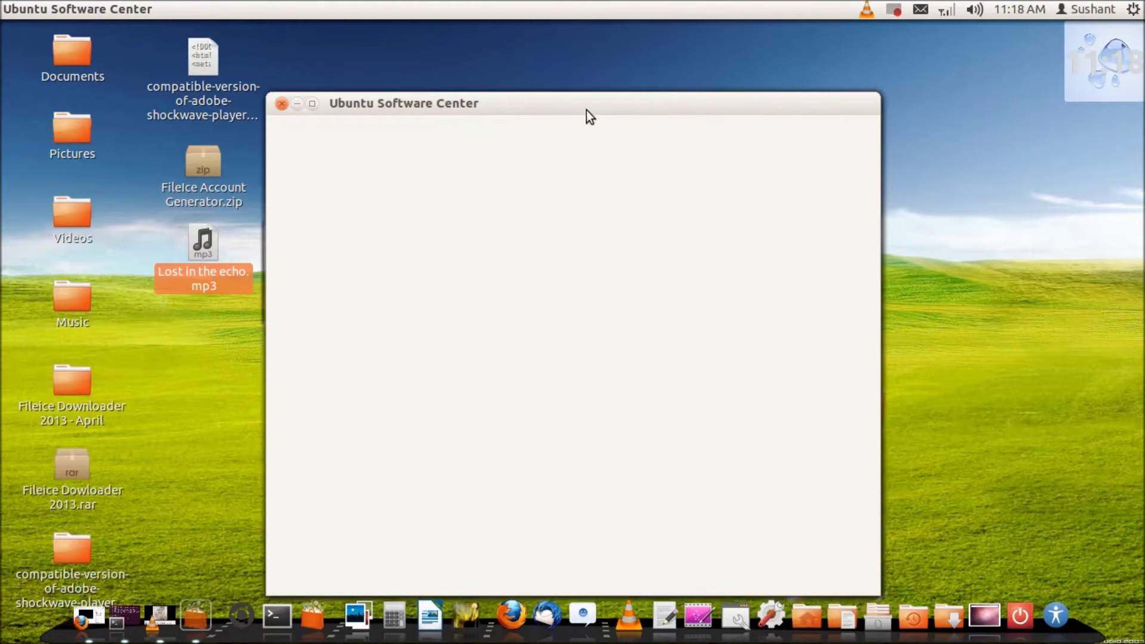
{"action": "left_click_drag", "start_coordinate": [588, 98], "coordinate": [603, 66]}
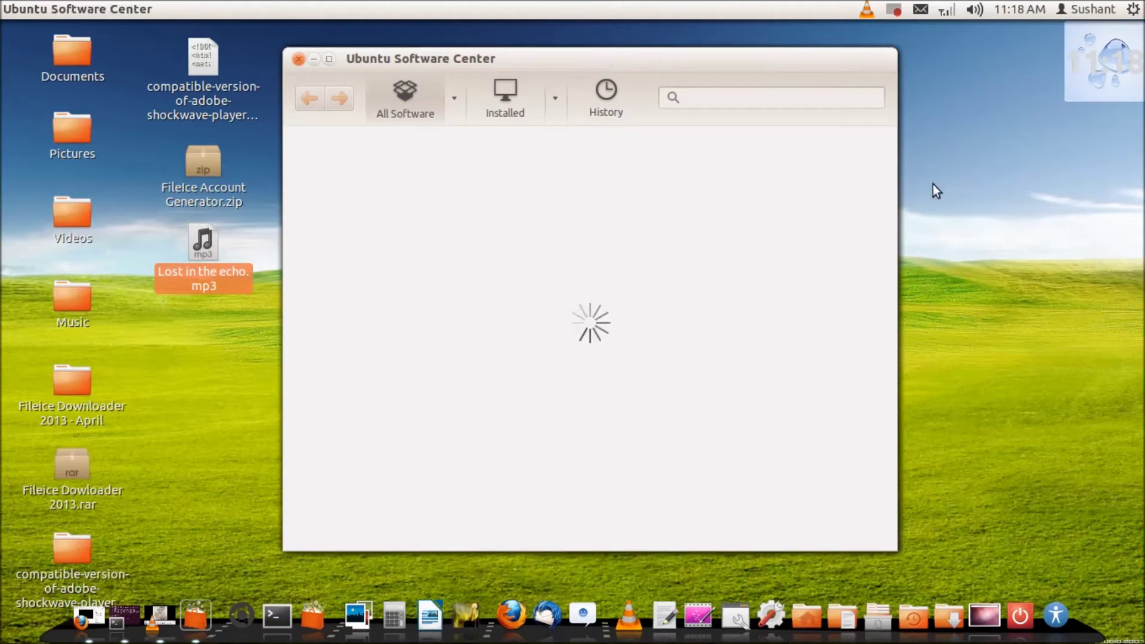
{"action": "left_click_drag", "start_coordinate": [713, 61], "coordinate": [668, 67]}
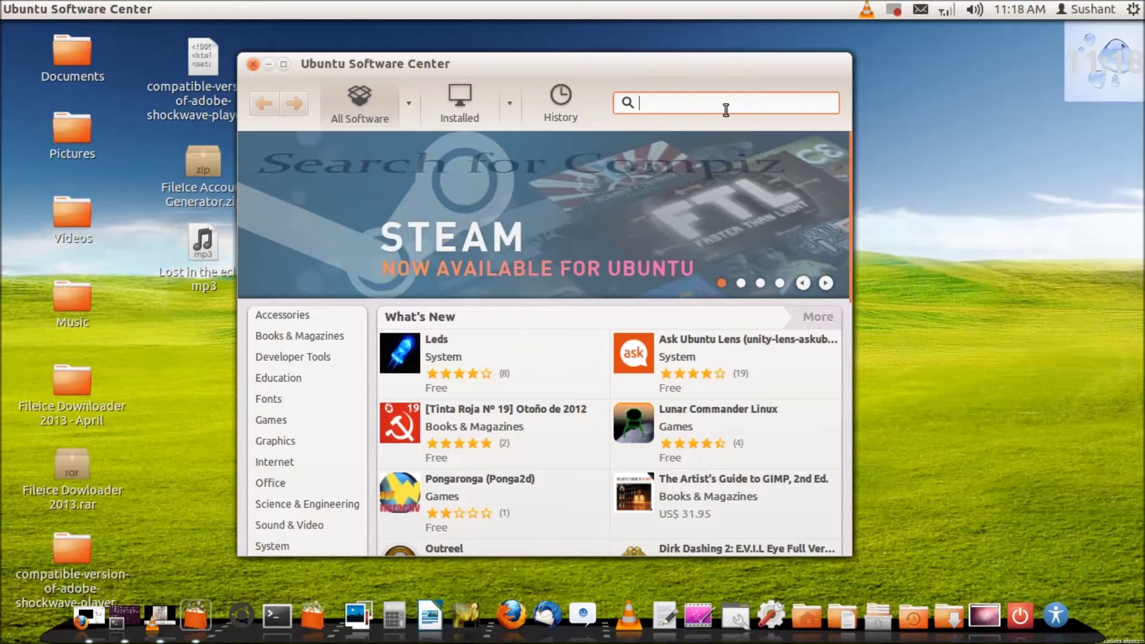
{"action": "type", "text": "comp"}
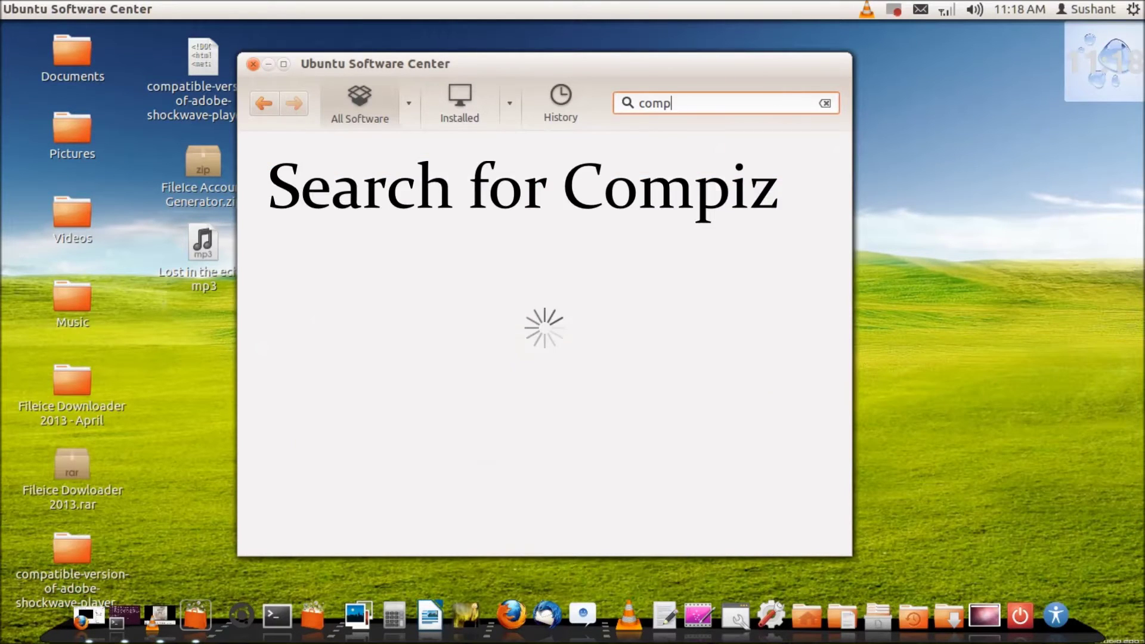
{"action": "type", "text": "iz"}
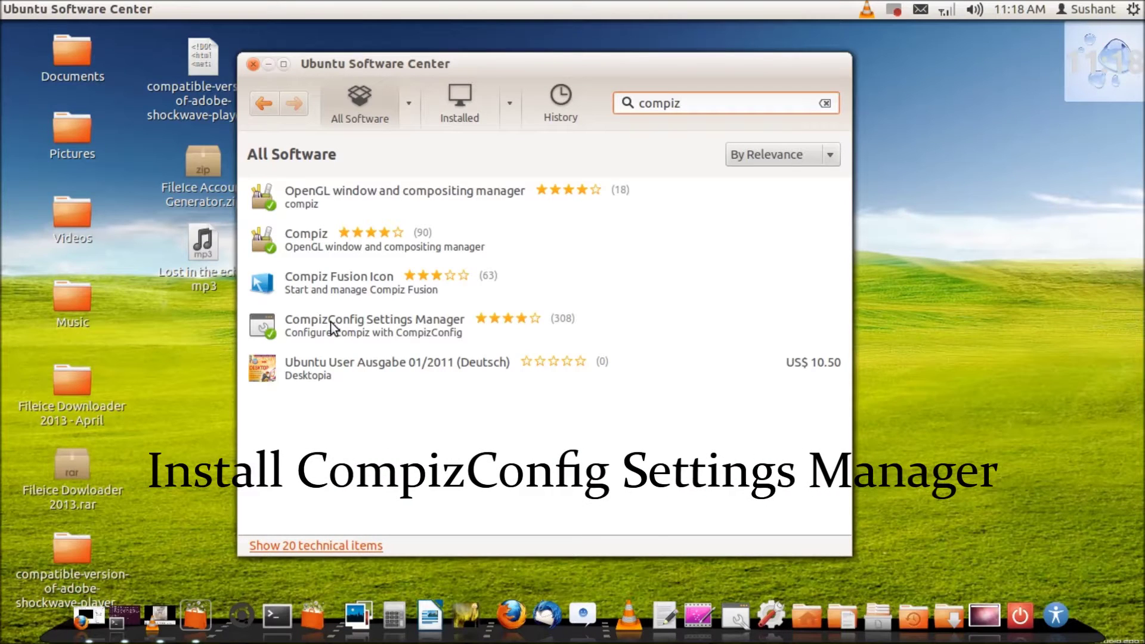
{"action": "left_click", "coordinate": [376, 334]}
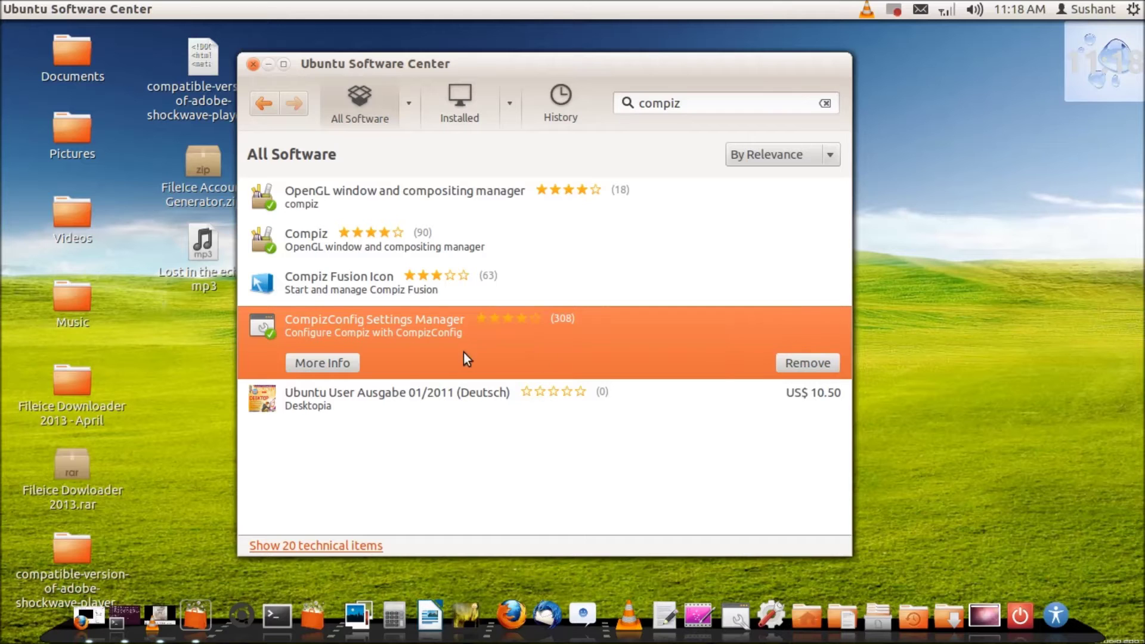
{"action": "left_click", "coordinate": [253, 64]}
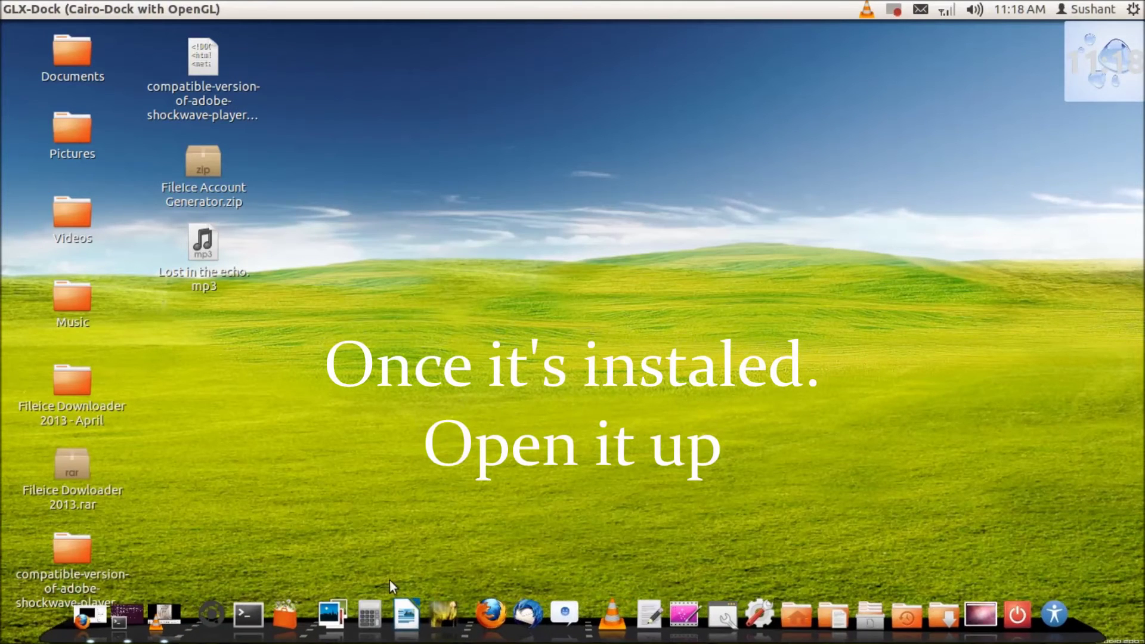
- Open CompizConfig Settings Manager and check the settings page of the Ubuntu Unity Plugin
{"action": "left_click", "coordinate": [720, 616]}
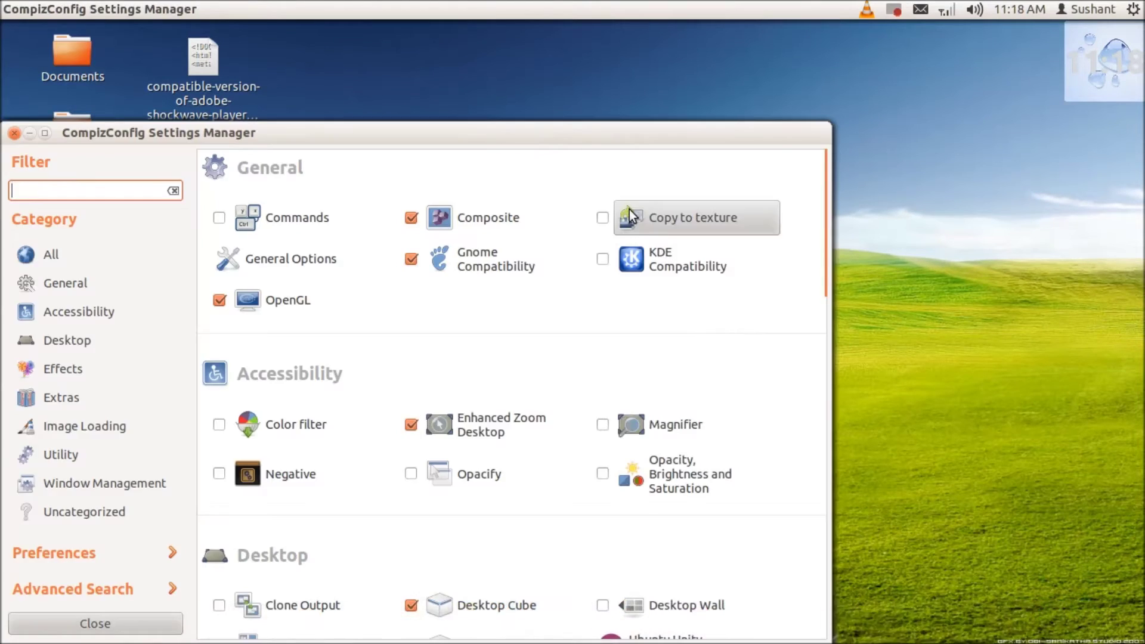
{"action": "left_click_drag", "start_coordinate": [570, 126], "coordinate": [745, 32]}
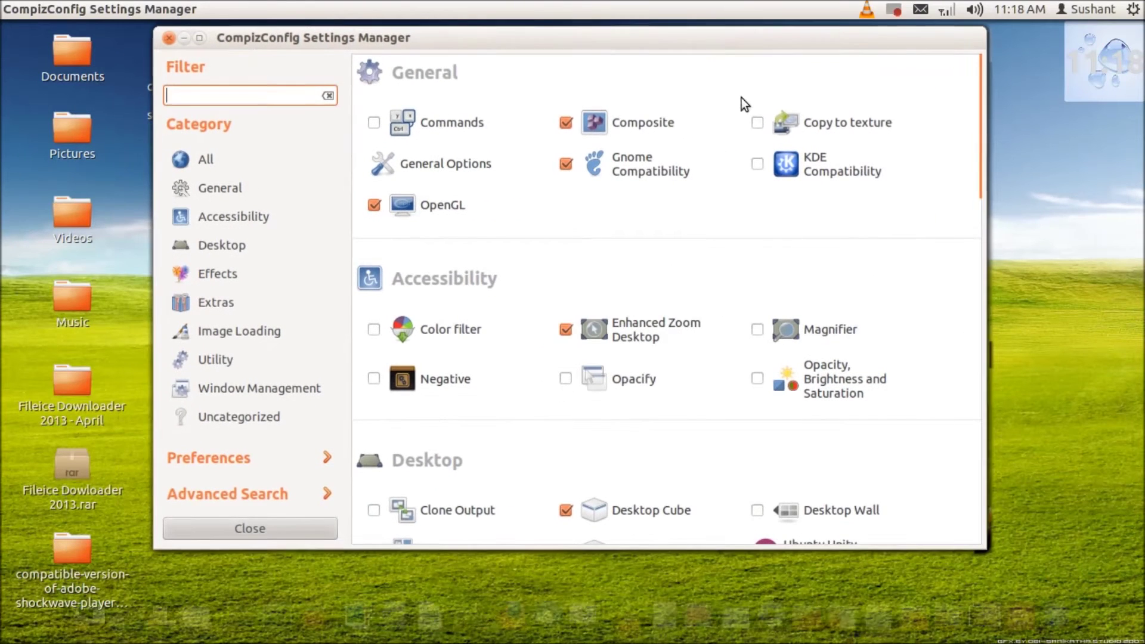
{"action": "left_click_drag", "start_coordinate": [984, 128], "coordinate": [984, 226]}
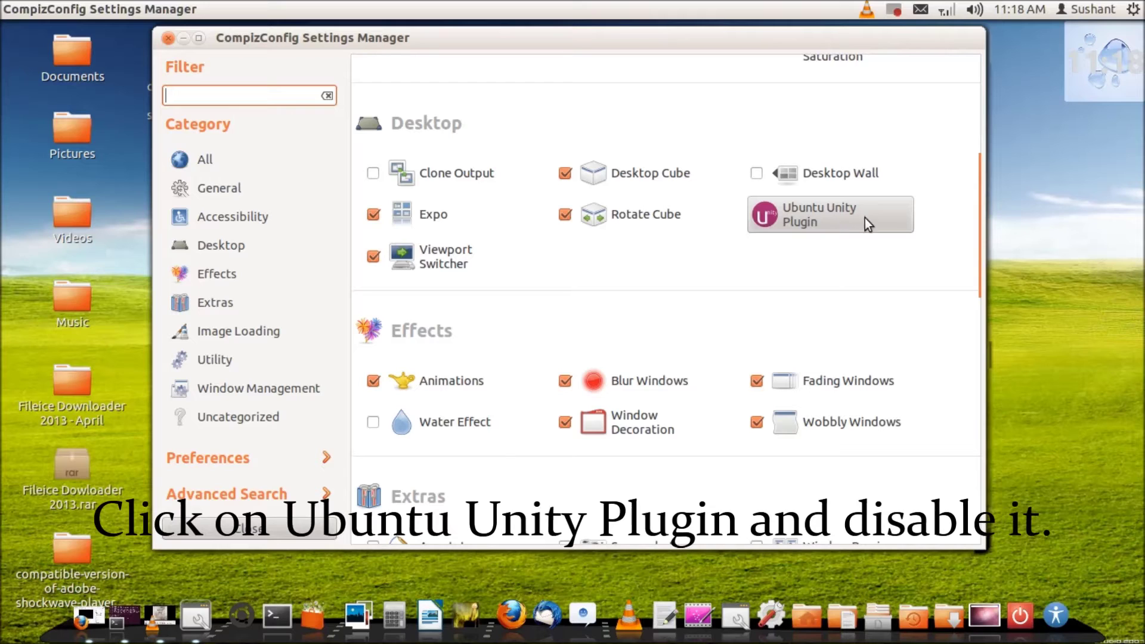
{"action": "left_click", "coordinate": [832, 217]}
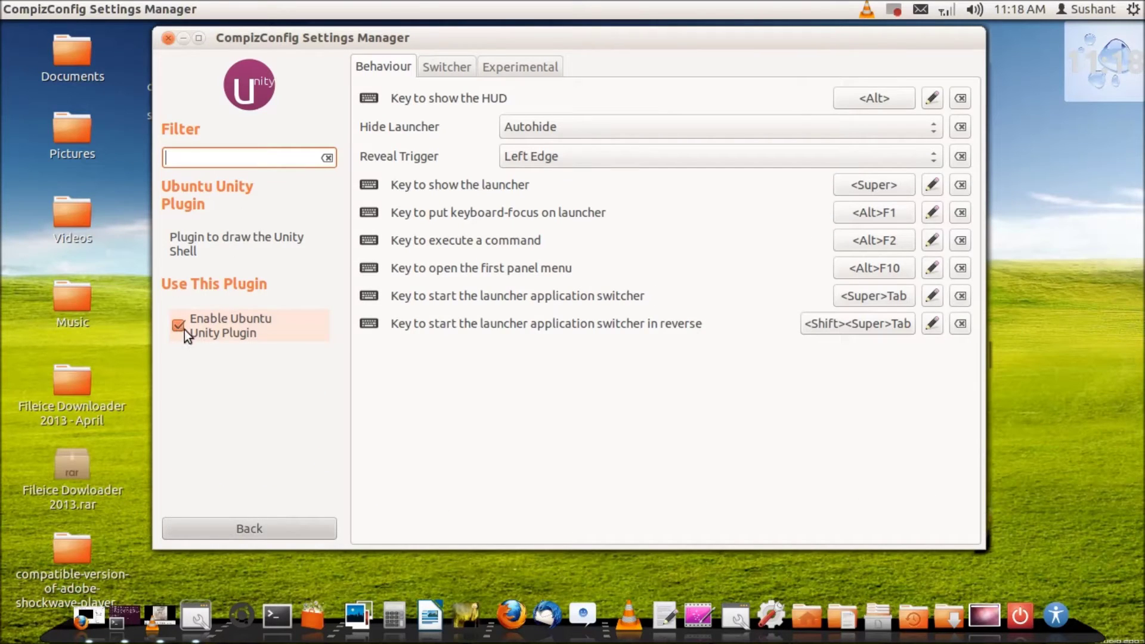
{"action": "left_click", "coordinate": [299, 532]}
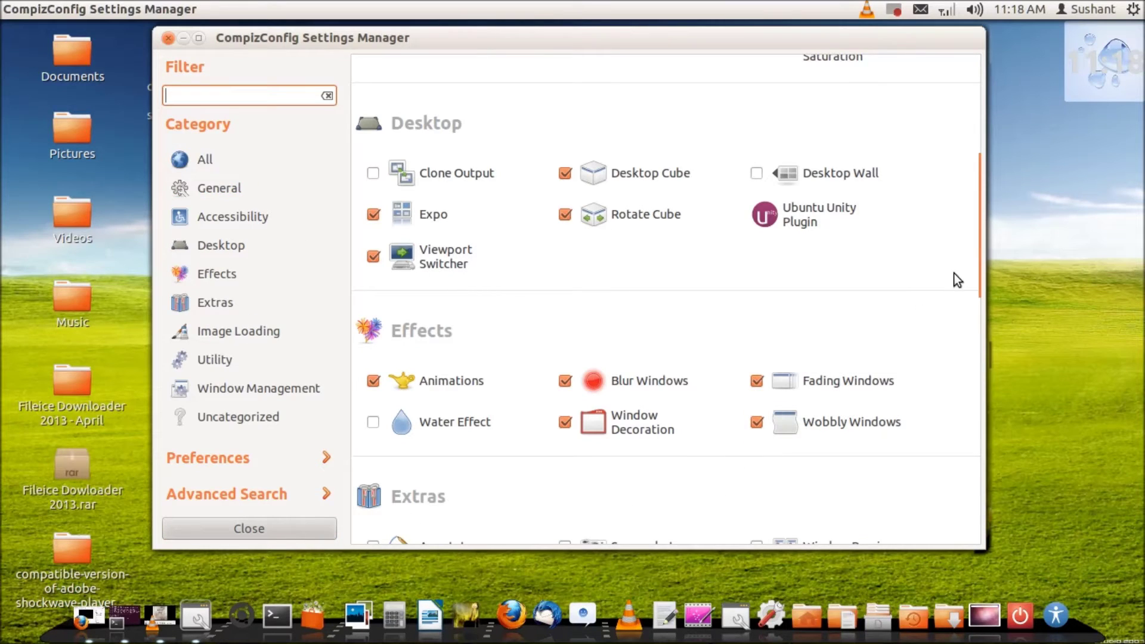
- In the Desktop Cube plugin's transparency settings, set Opacity During Rotation to 65
{"action": "scroll", "coordinate": [978, 253], "scroll_direction": "up", "scroll_amount": 3}
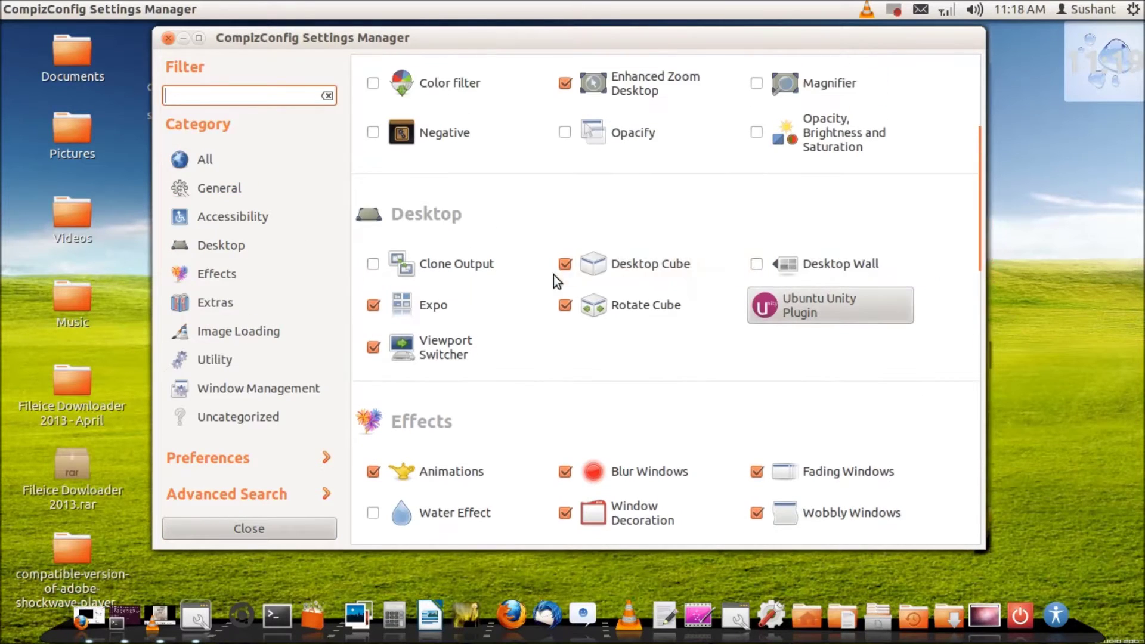
{"action": "left_click", "coordinate": [652, 266]}
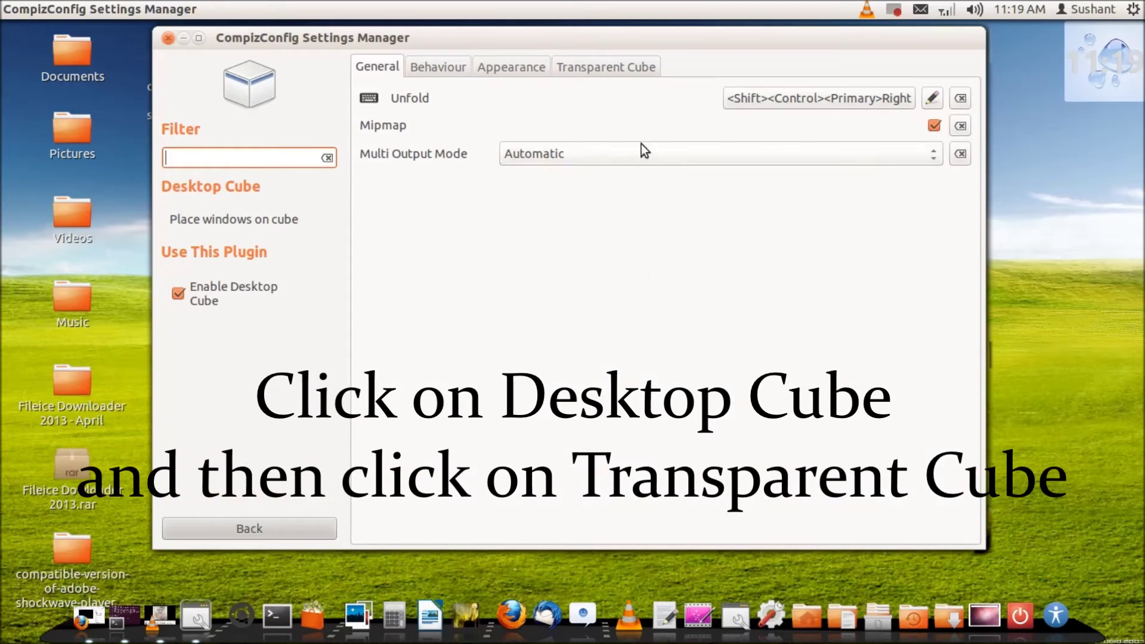
{"action": "left_click", "coordinate": [616, 66]}
{"action": "left_click", "coordinate": [887, 100]}
{"action": "left_click_drag", "start_coordinate": [884, 100], "coordinate": [852, 100]}
{"action": "type", "text": "100"}
{"action": "left_click_drag", "start_coordinate": [889, 100], "coordinate": [845, 96]}
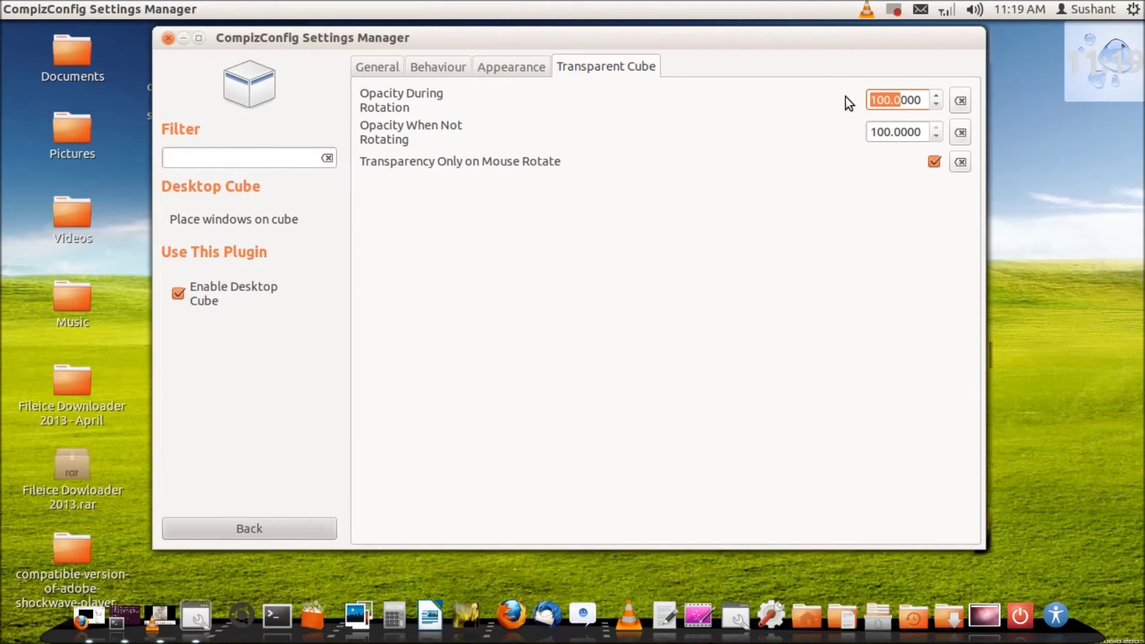
{"action": "type", "text": "1"}
{"action": "key", "text": "BackSpace"}
{"action": "type", "text": "65"}
- Set the cube's top cap color by sampling a blue from the desktop background
{"action": "left_click", "coordinate": [511, 66]}
{"action": "left_click", "coordinate": [923, 124]}
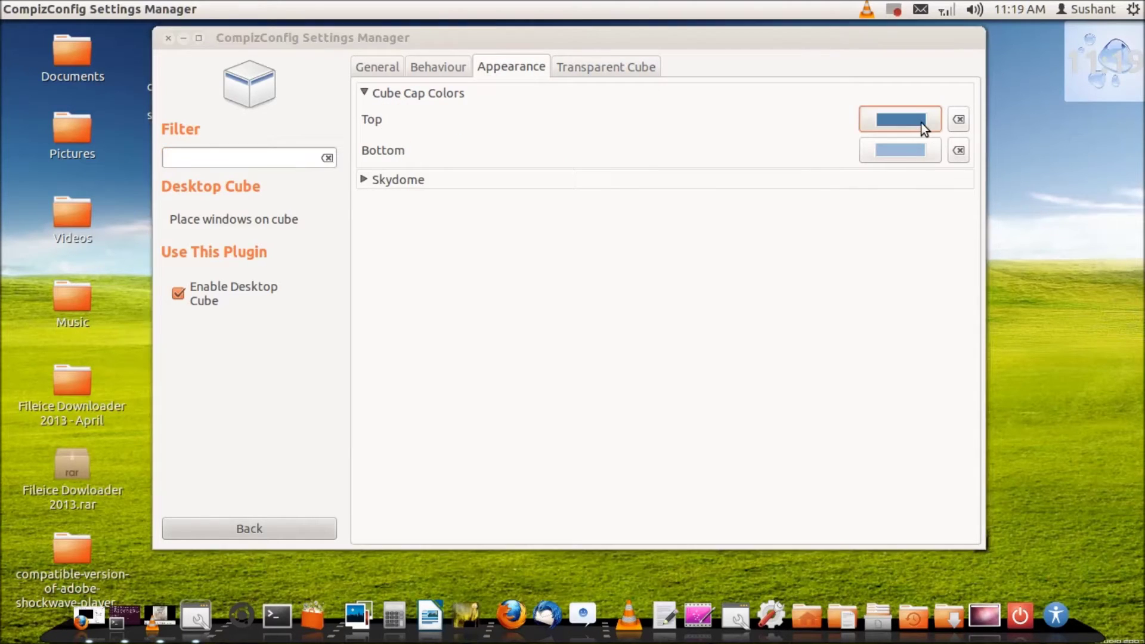
{"action": "left_click", "coordinate": [489, 382]}
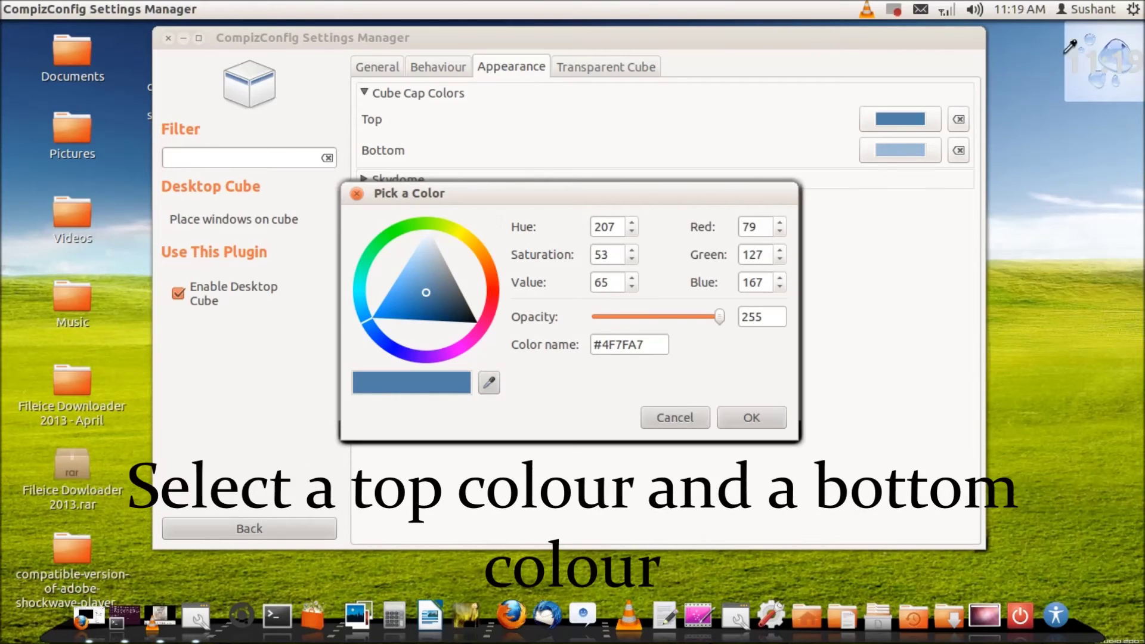
{"action": "left_click", "coordinate": [753, 418]}
- Set the cube's bottom cap color to the light blue #9DBCD8 sampled from the desktop sky
{"action": "left_click", "coordinate": [913, 151]}
{"action": "left_click", "coordinate": [489, 385]}
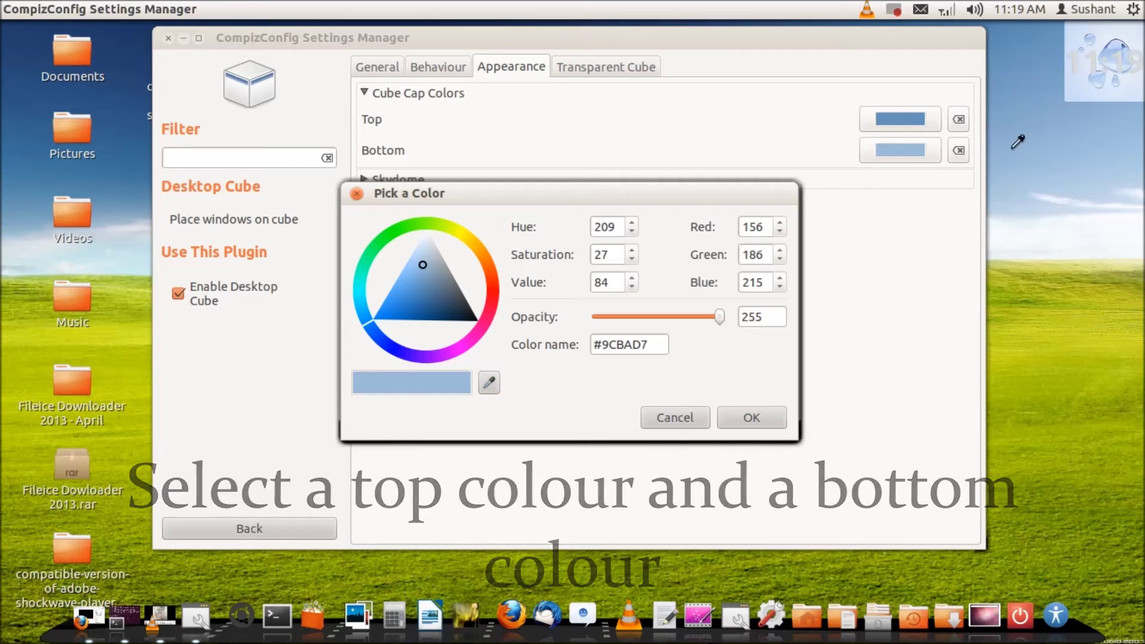
{"action": "left_click", "coordinate": [1066, 148]}
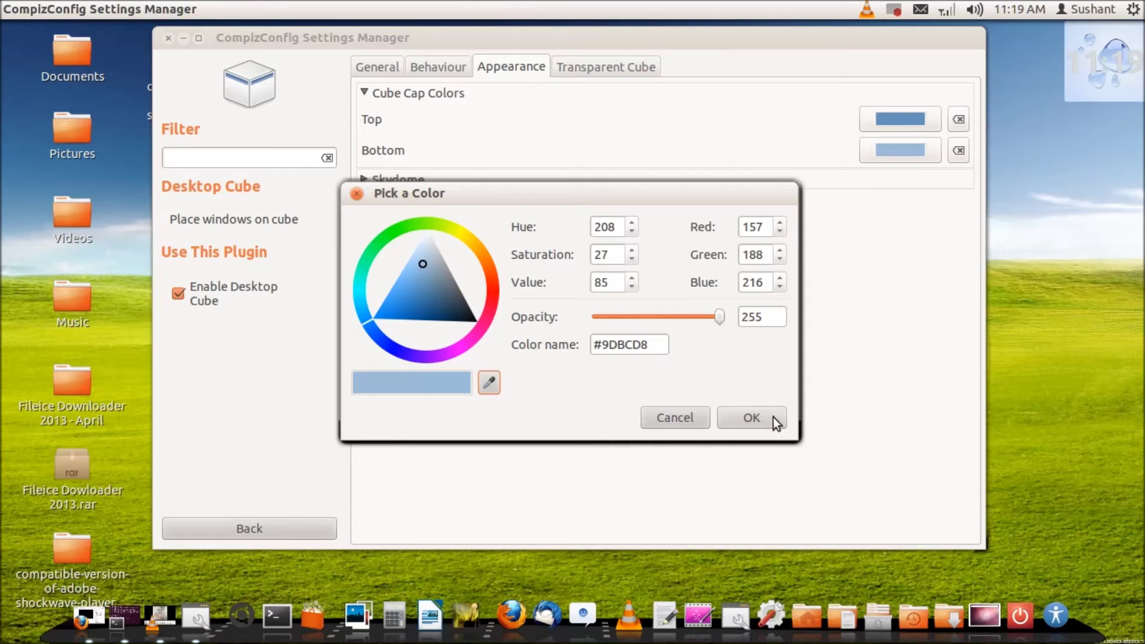
{"action": "left_click", "coordinate": [752, 418]}
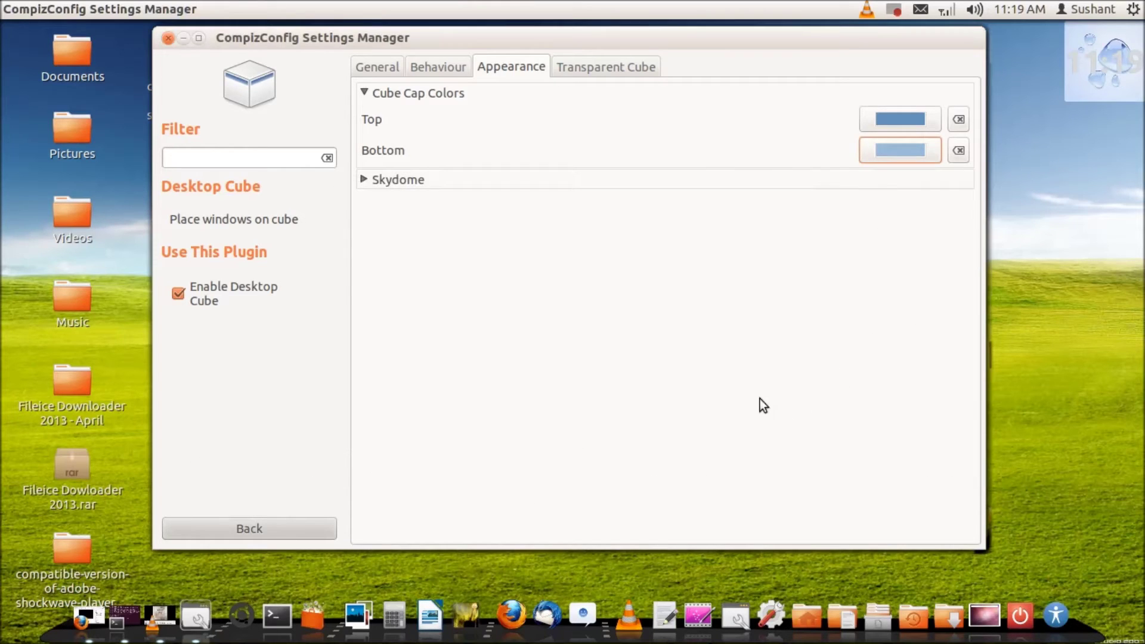
- Enable the Desktop Cube's Skydome and use Firefox_wallpaper.png from the home folder as its image
{"action": "left_click", "coordinate": [362, 179]}
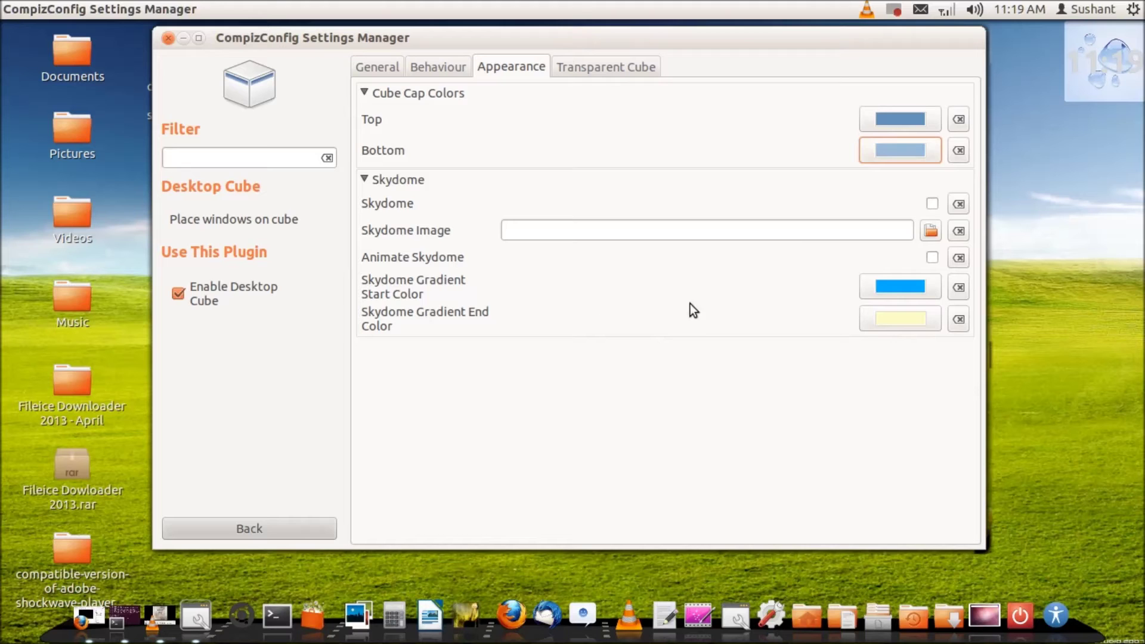
{"action": "left_click", "coordinate": [932, 204]}
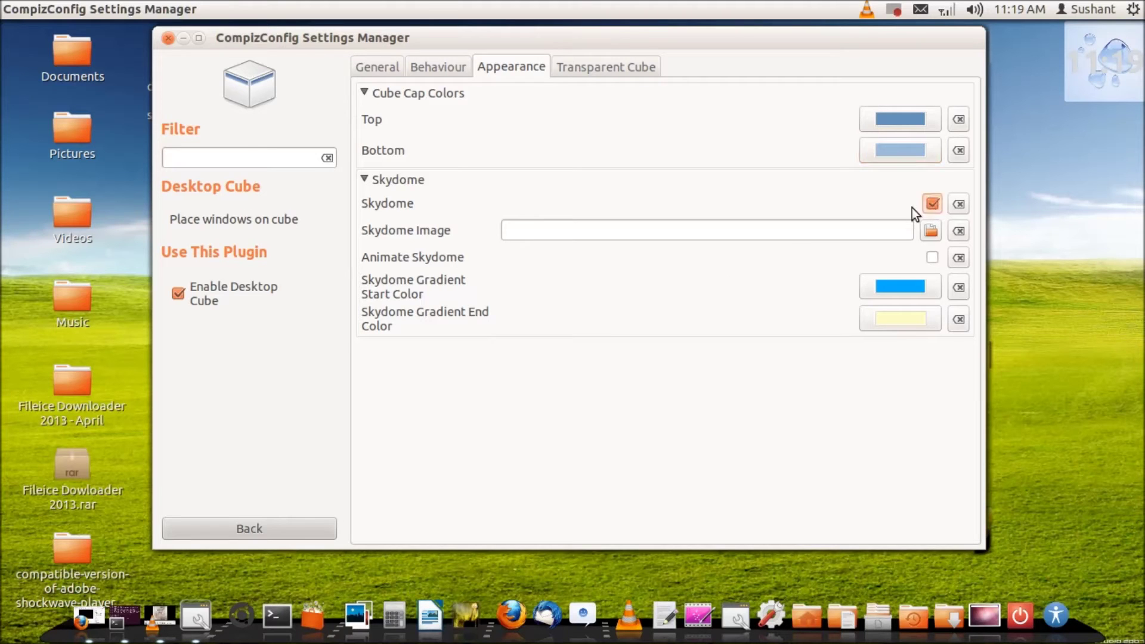
{"action": "left_click", "coordinate": [934, 232]}
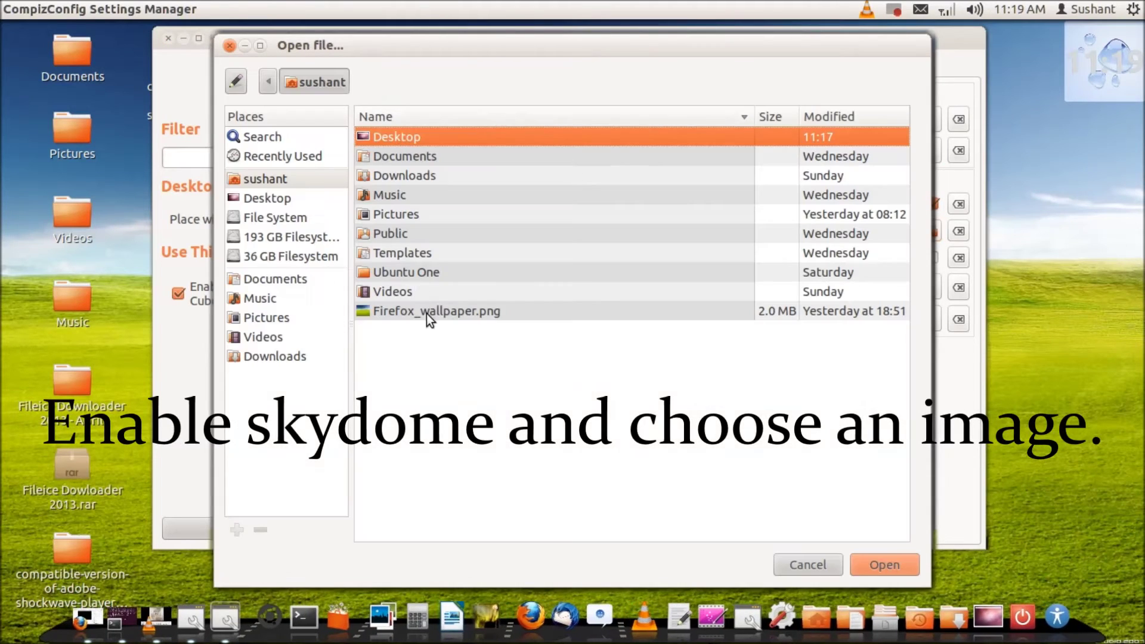
{"action": "left_click", "coordinate": [431, 310]}
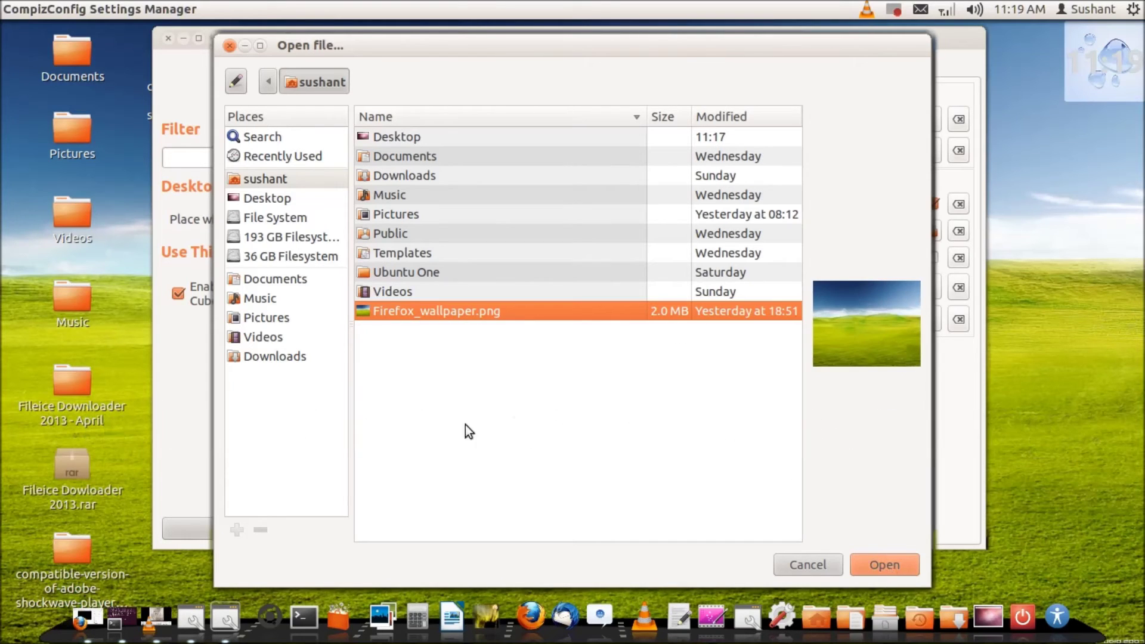
{"action": "left_click", "coordinate": [887, 568]}
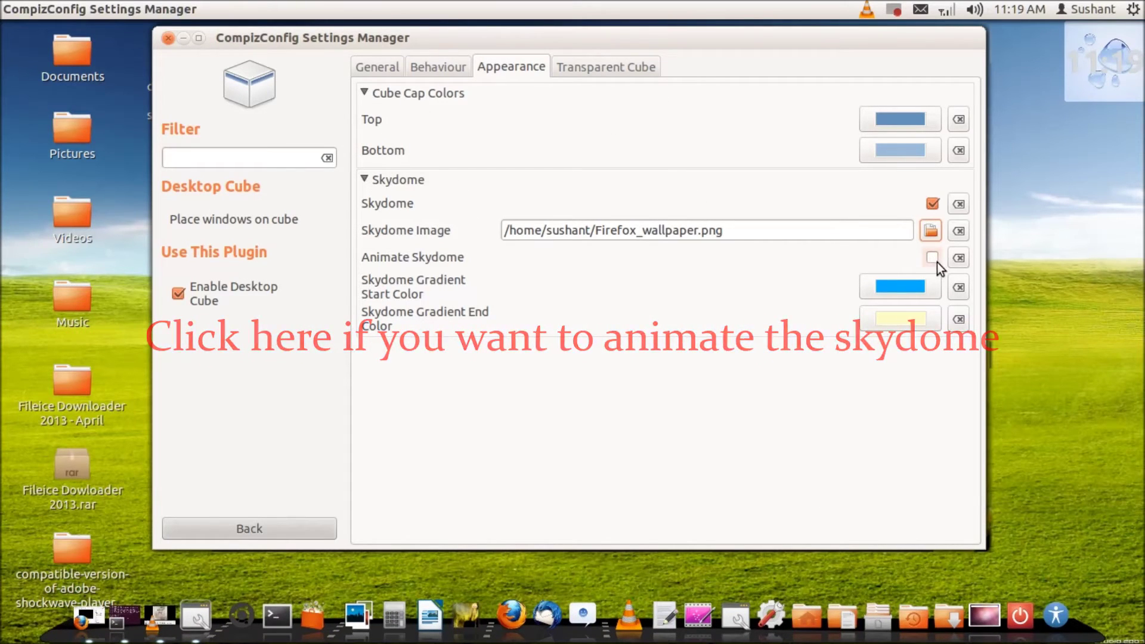
- Review the Desktop Cube's Behaviour and General settings, and return to the General section of the plugin list
{"action": "left_click", "coordinate": [449, 71]}
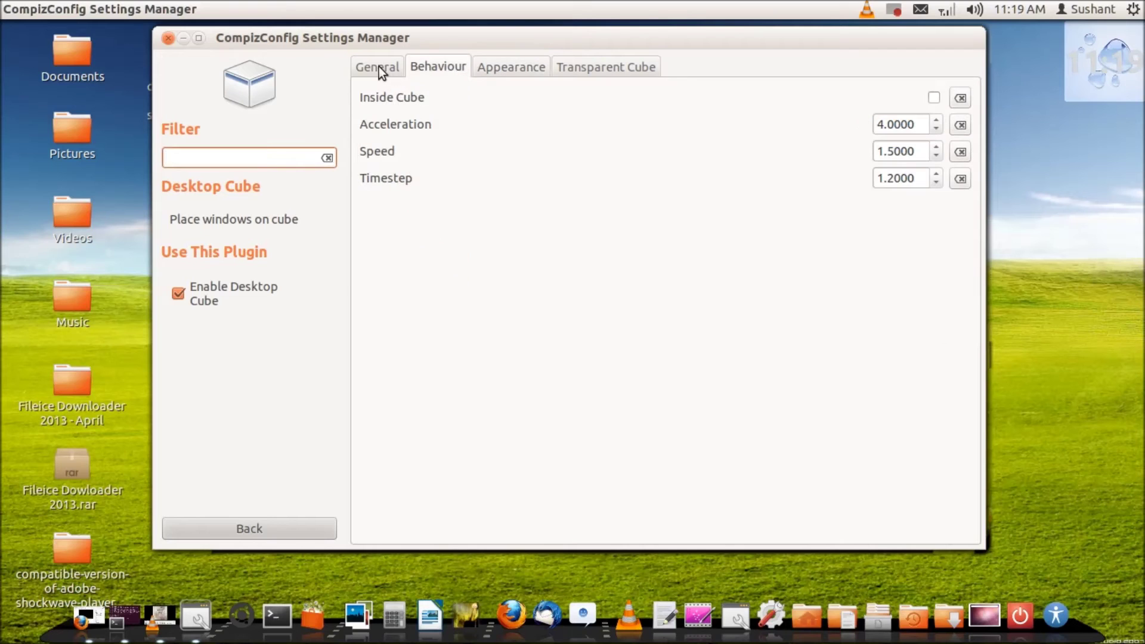
{"action": "left_click", "coordinate": [378, 66]}
{"action": "left_click", "coordinate": [428, 68]}
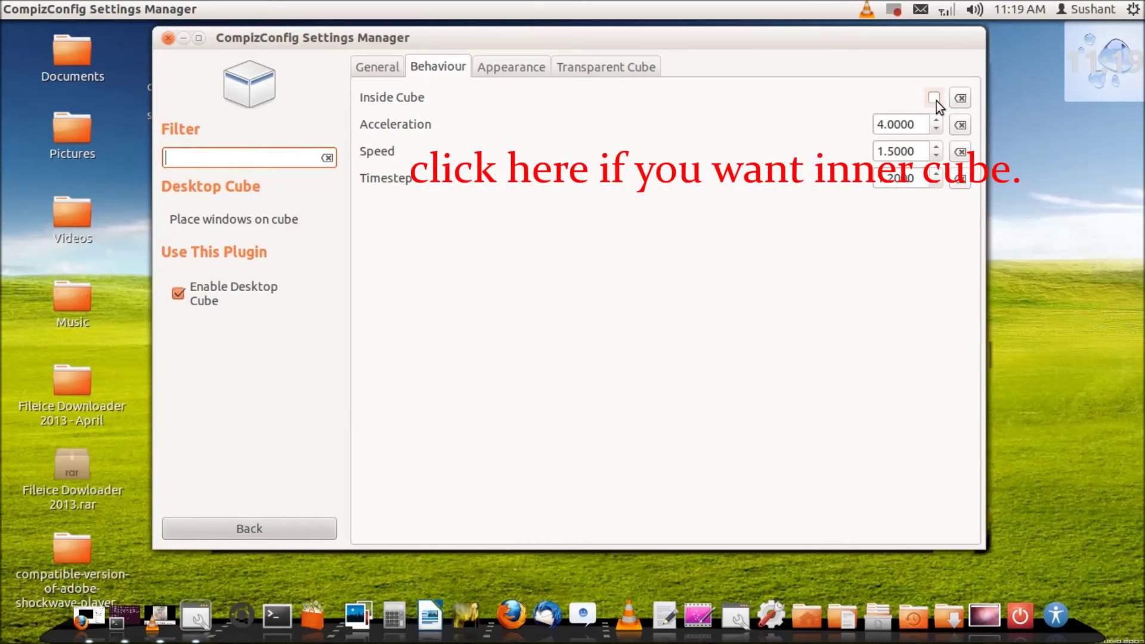
{"action": "left_click", "coordinate": [378, 65]}
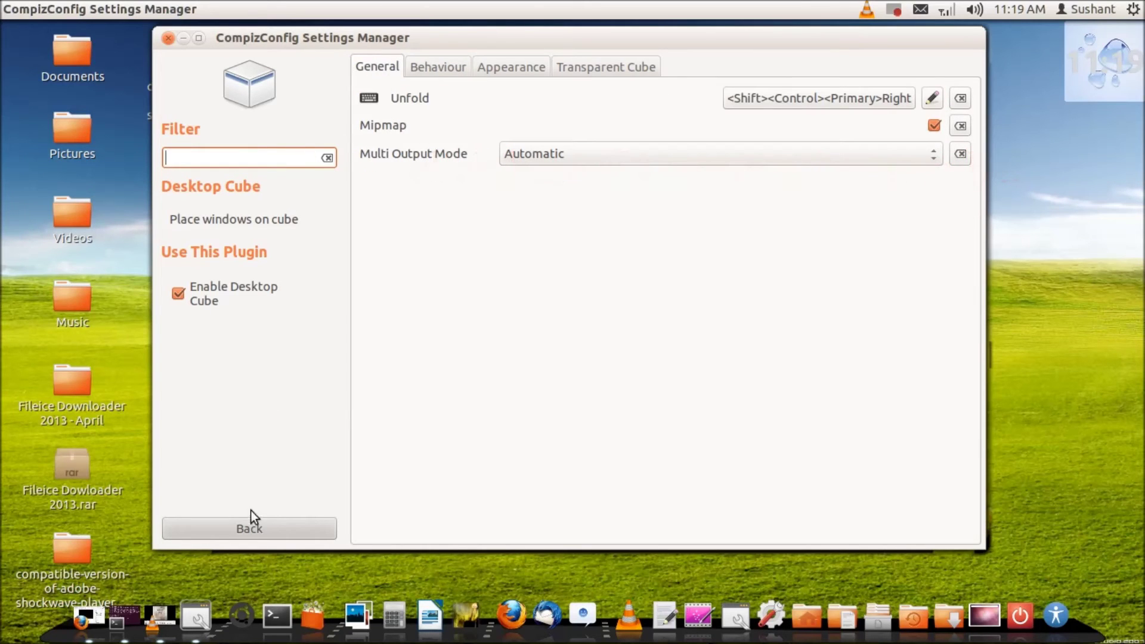
{"action": "left_click", "coordinate": [258, 529]}
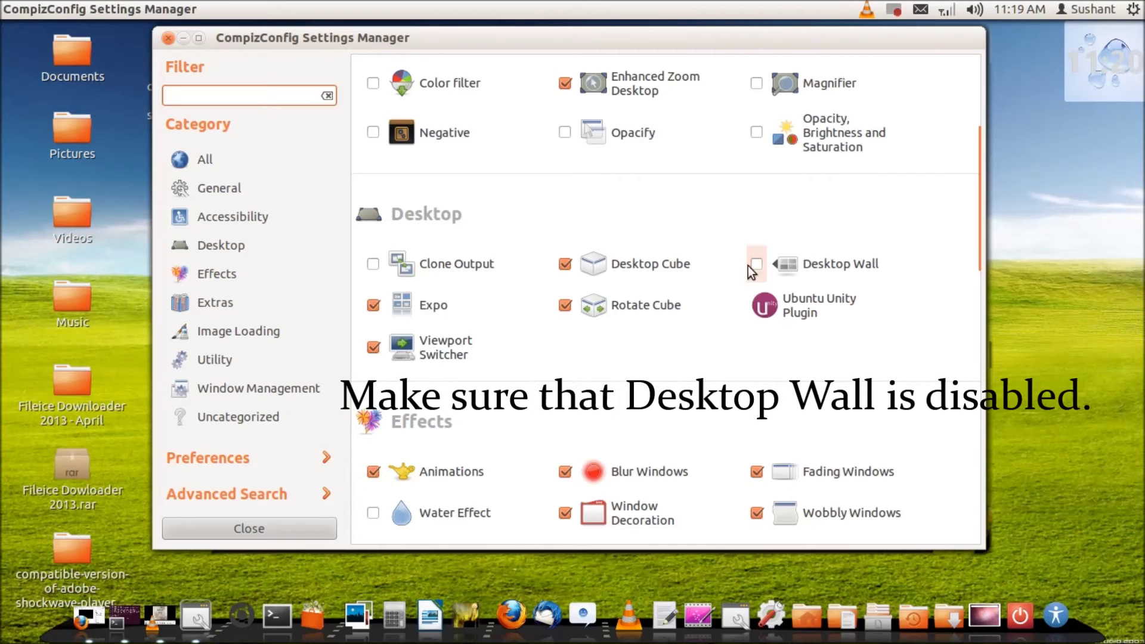
{"action": "left_click_drag", "start_coordinate": [991, 244], "coordinate": [990, 130]}
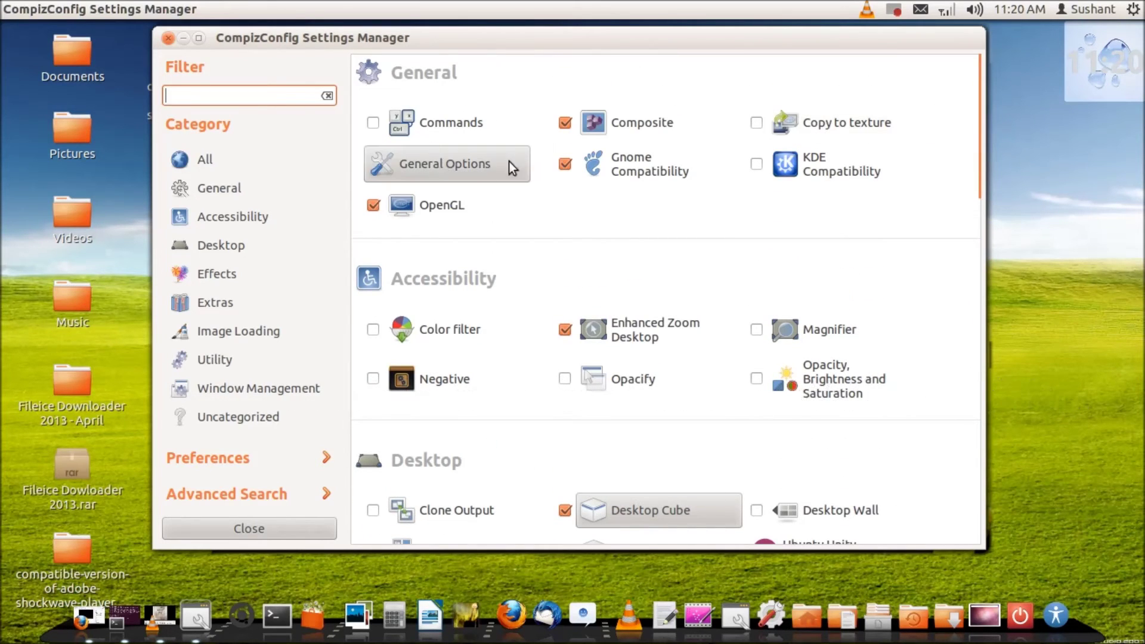
- Set the Horizontal Virtual Size to 4 in the General Options' Desktop Size settings and return to the plugin list
{"action": "left_click", "coordinate": [482, 163]}
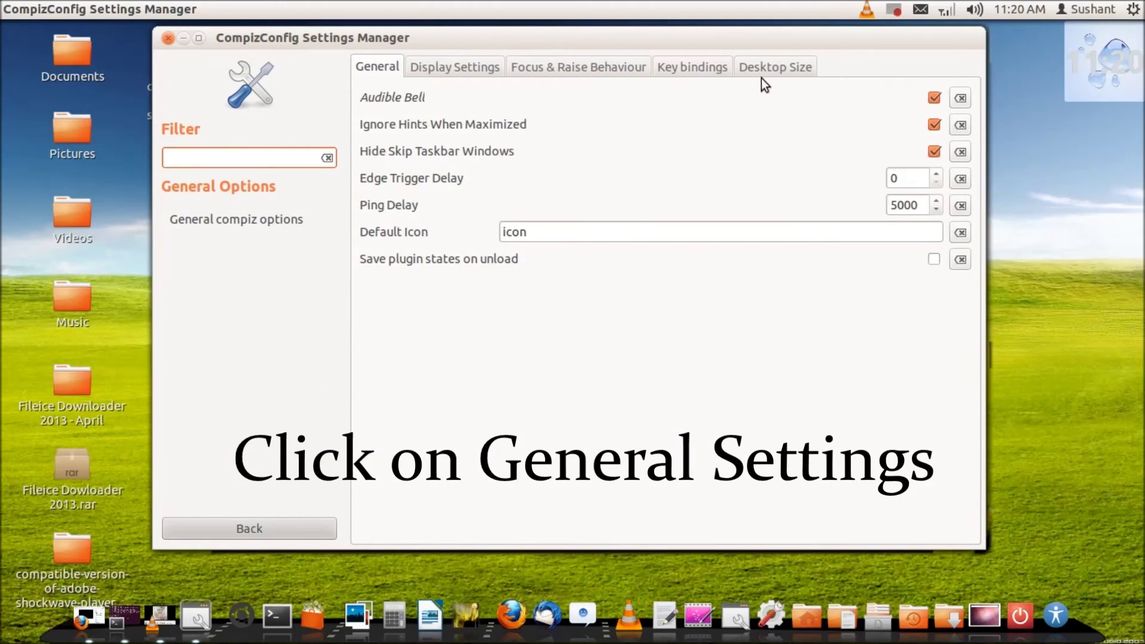
{"action": "left_click", "coordinate": [773, 66]}
{"action": "double_click", "coordinate": [901, 99]}
{"action": "type", "text": "6"}
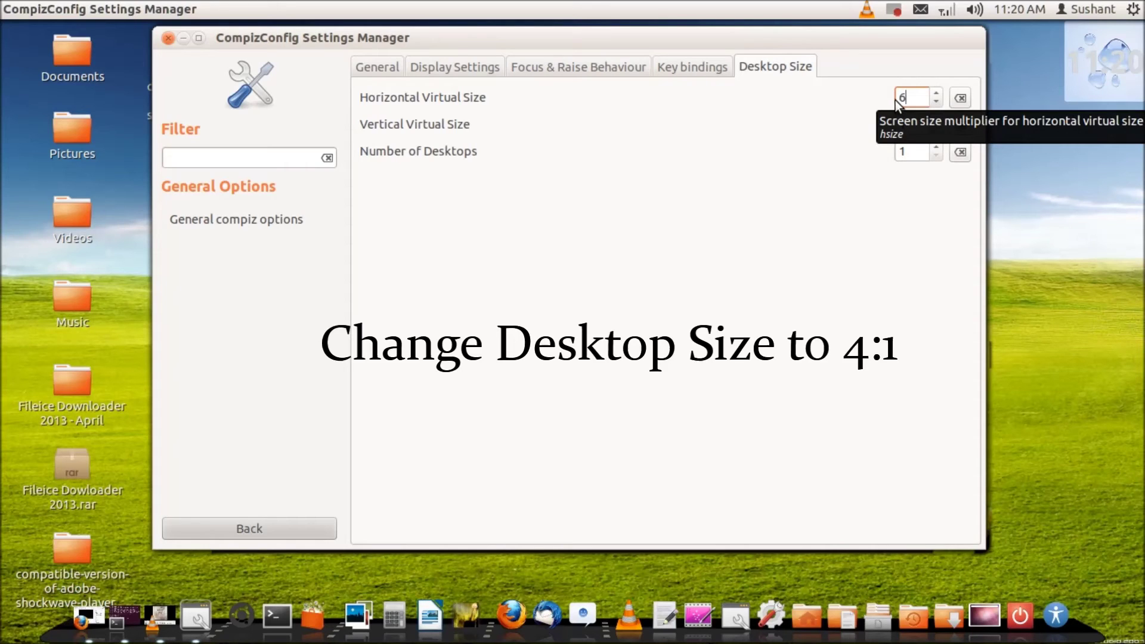
{"action": "key", "text": "BackSpace"}
{"action": "type", "text": "4"}
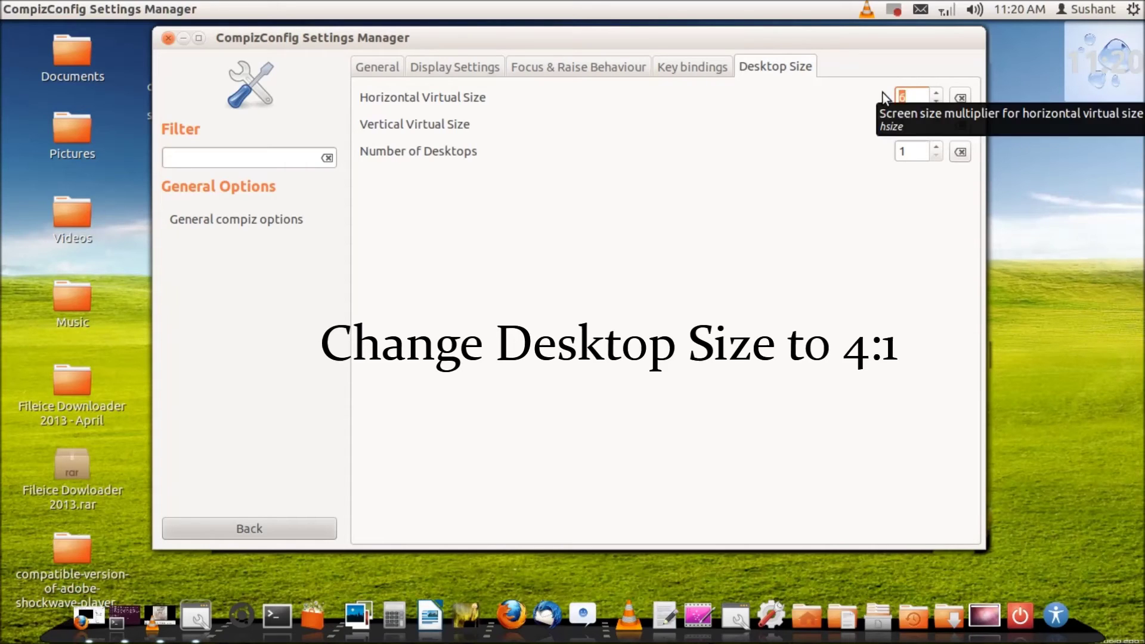
{"action": "double_click", "coordinate": [918, 124]}
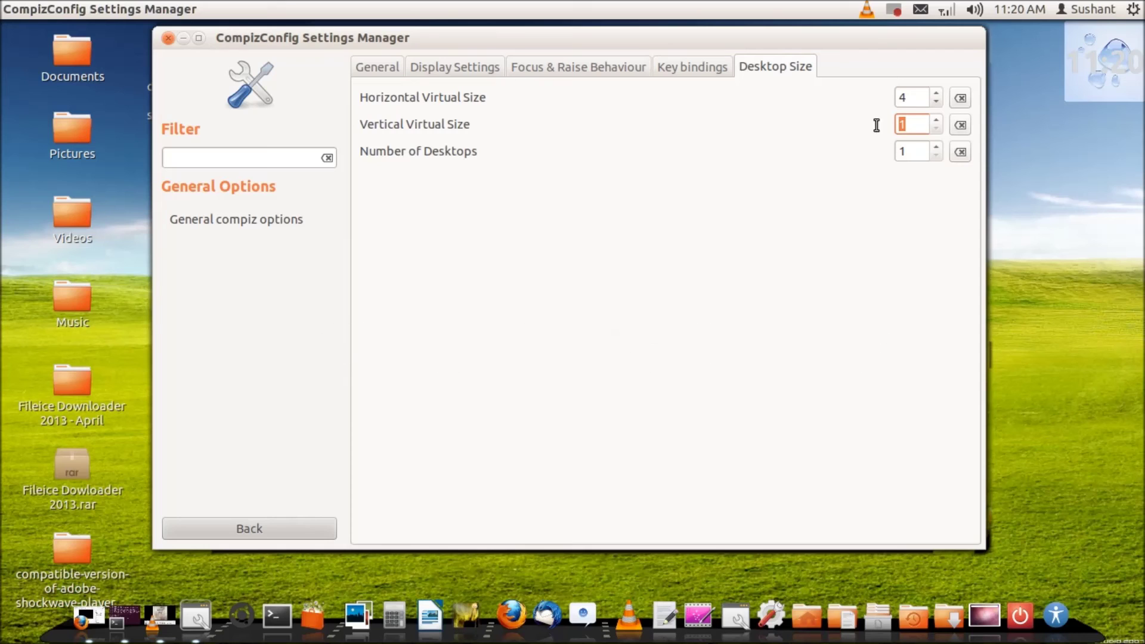
{"action": "left_click", "coordinate": [276, 527]}
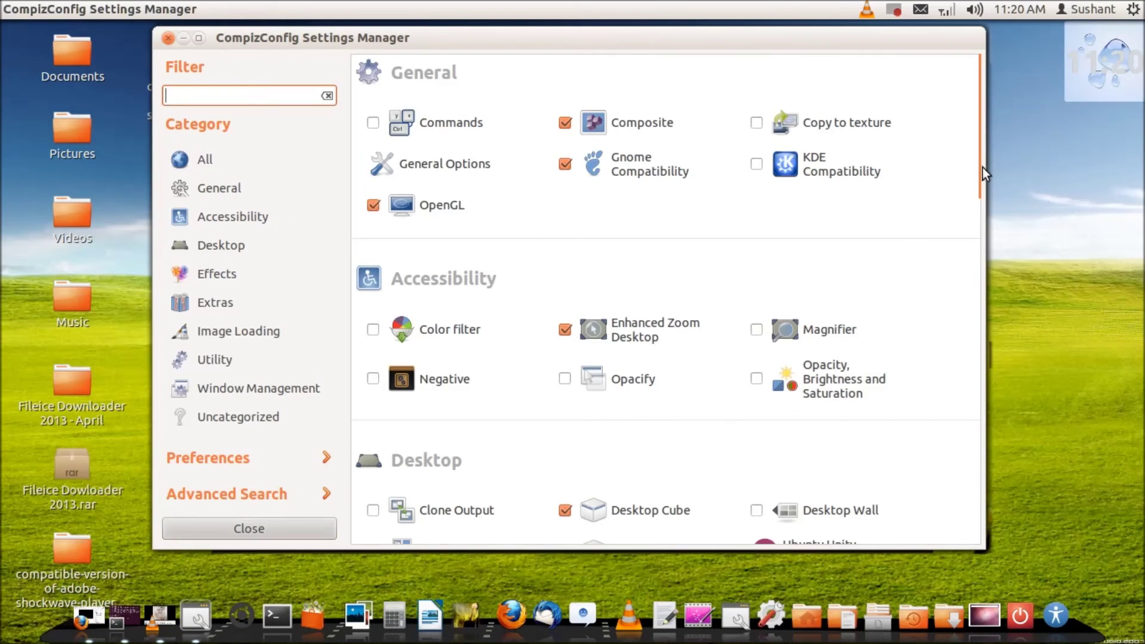
- Enable the Ubuntu Unity Plugin in the Desktop category and return to the plugin list
{"action": "left_click_drag", "start_coordinate": [982, 161], "coordinate": [967, 320]}
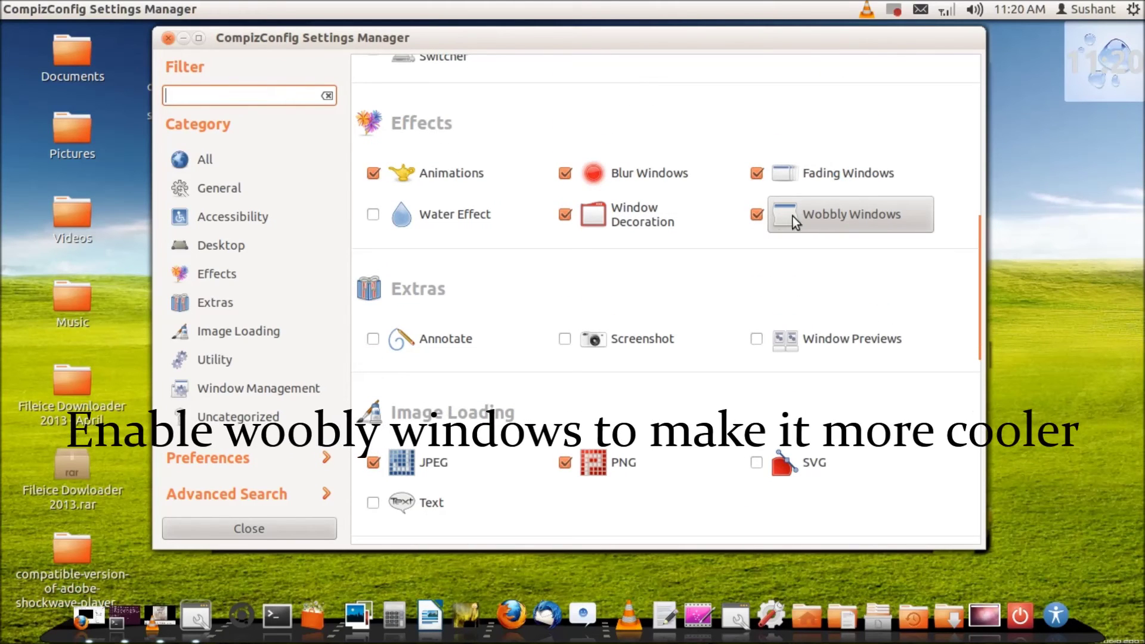
{"action": "left_click_drag", "start_coordinate": [989, 306], "coordinate": [986, 255]}
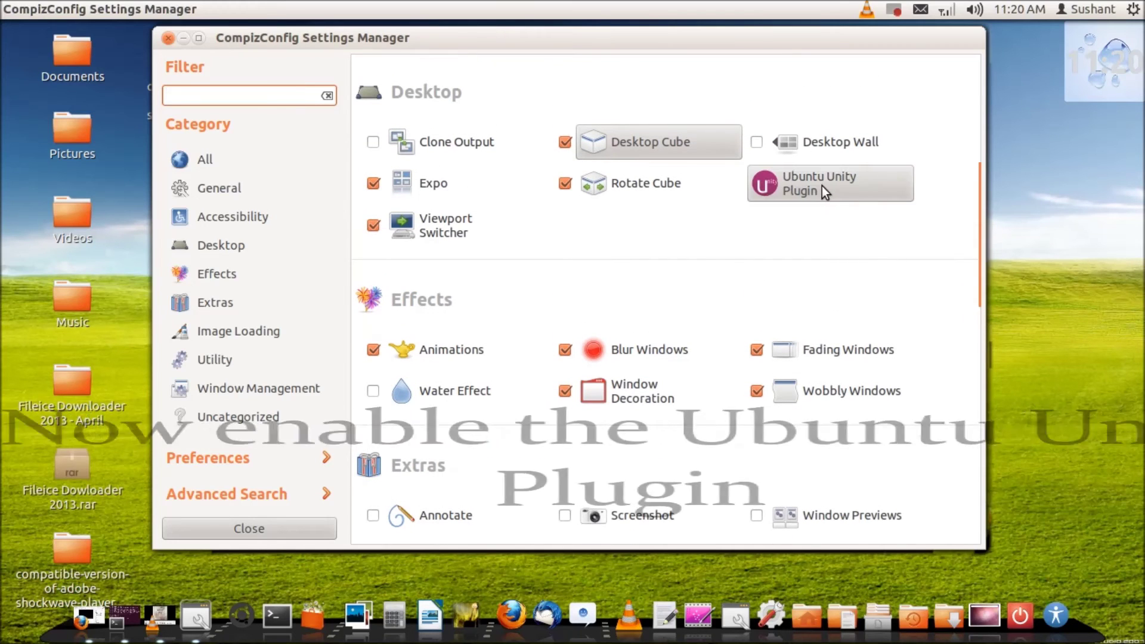
{"action": "left_click", "coordinate": [821, 187]}
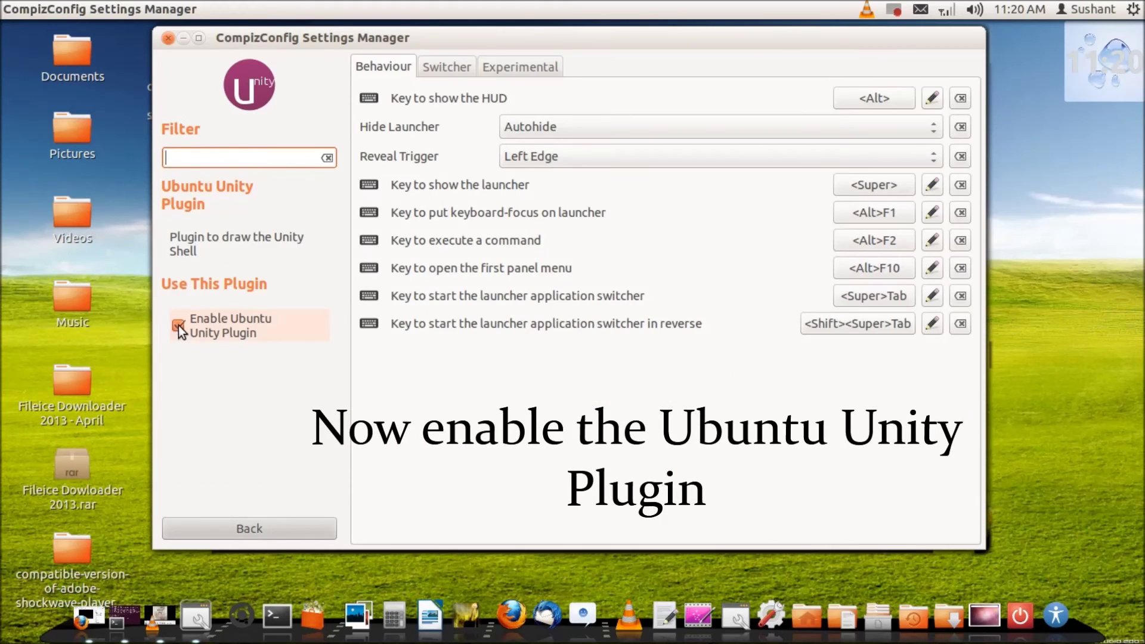
{"action": "left_click", "coordinate": [178, 326]}
{"action": "left_click", "coordinate": [284, 532]}
- Test the desktop effects by moving the settings window, switching to the next workspace and rotating the desktop cube
{"action": "mouse_move", "coordinate": [603, 44]}
{"action": "left_mouse_down"}
{"action": "mouse_move", "coordinate": [553, 24]}
{"action": "mouse_move", "coordinate": [642, 29]}
{"action": "mouse_move", "coordinate": [516, 62]}
{"action": "mouse_move", "coordinate": [345, 66]}
{"action": "mouse_move", "coordinate": [322, 18]}
{"action": "mouse_move", "coordinate": [586, 30]}
{"action": "mouse_move", "coordinate": [589, 17]}
{"action": "mouse_move", "coordinate": [586, 45]}
{"action": "mouse_move", "coordinate": [628, 13]}
{"action": "mouse_move", "coordinate": [615, 45]}
{"action": "left_mouse_up"}
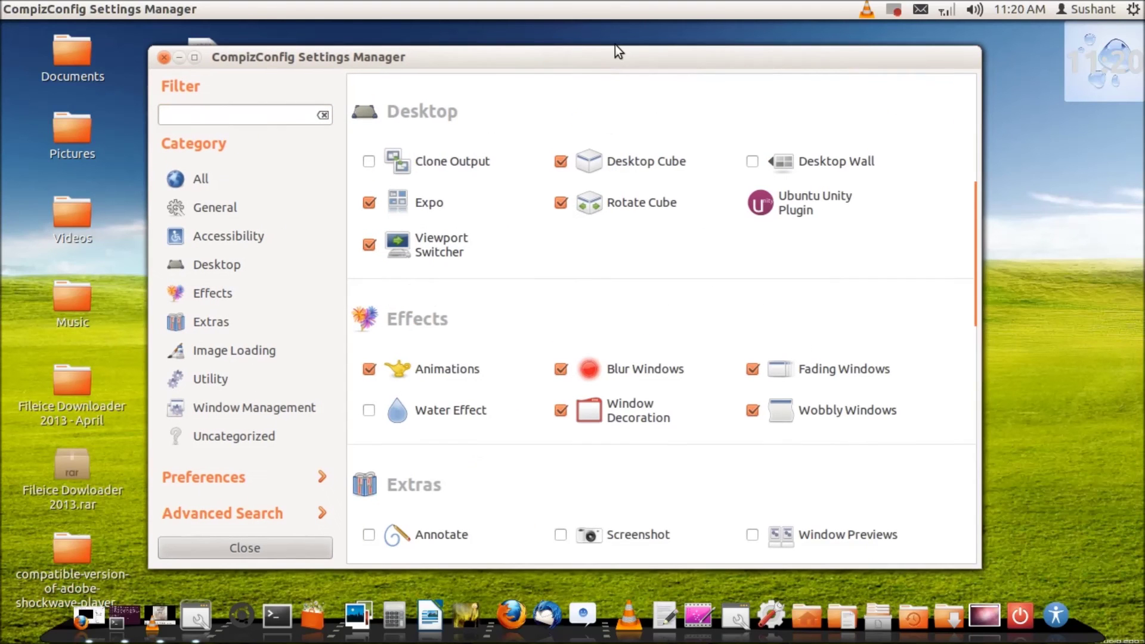
{"action": "key", "text": "ctrl+alt+Right"}
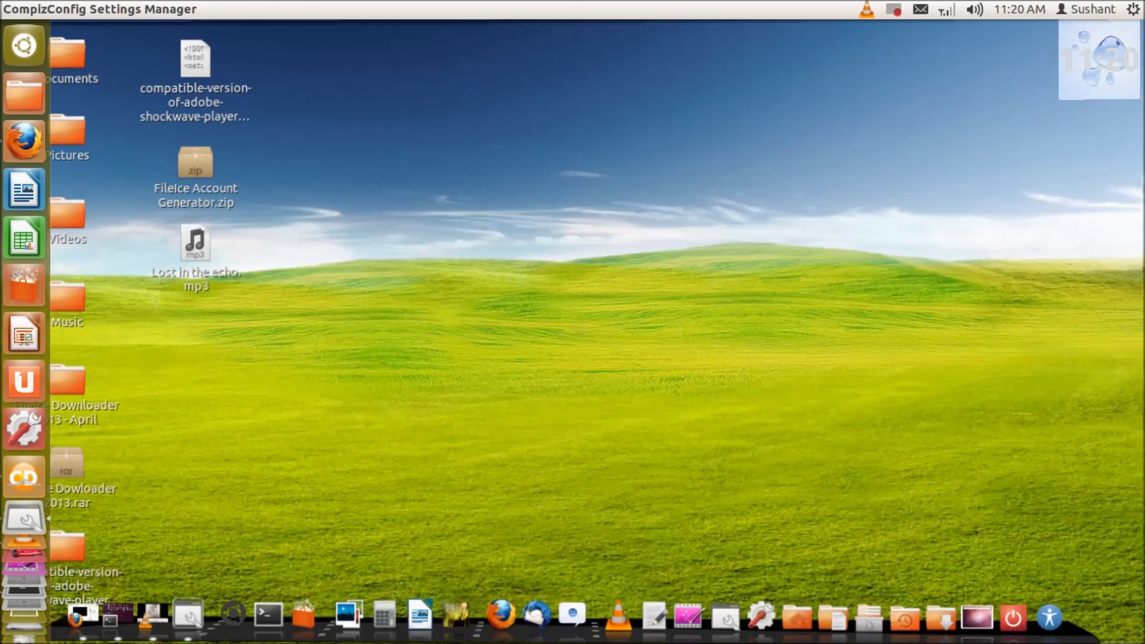
{"action": "left_click_drag", "start_coordinate": [573, 322], "coordinate": [644, 287]}
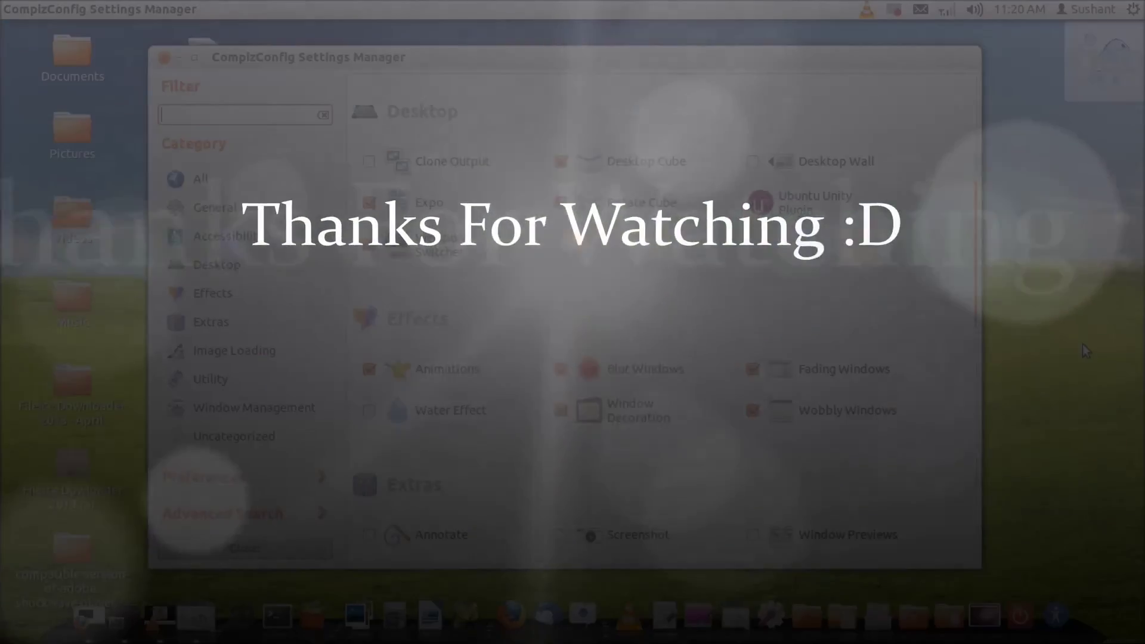